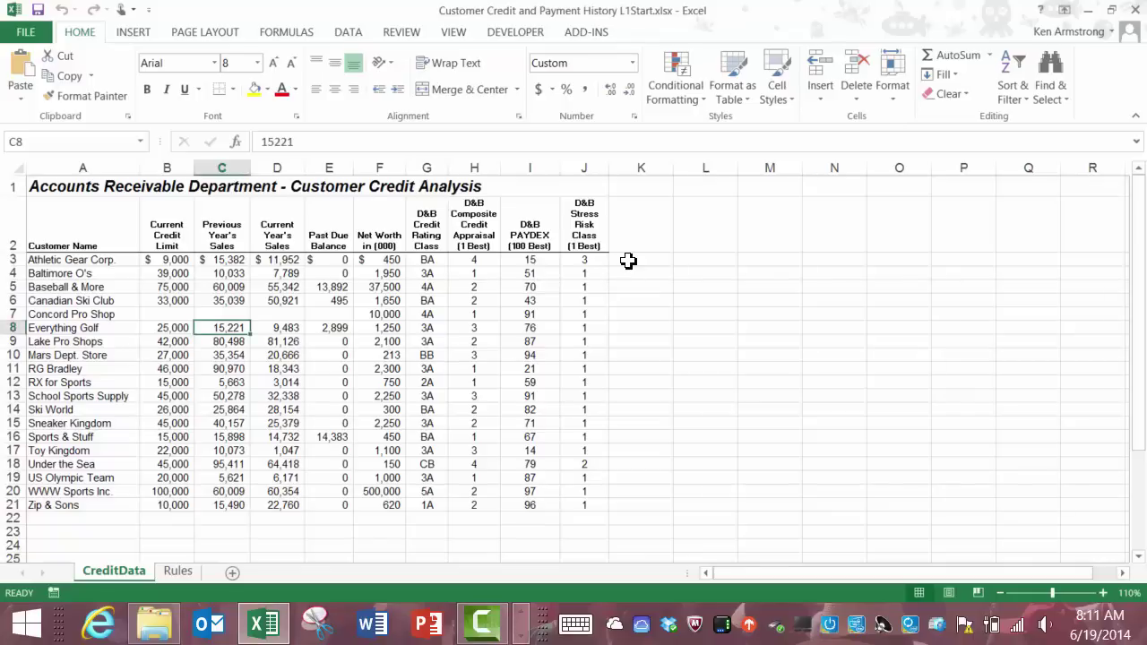
Look over the credit acceptance rules sheet, then return to the credit data sheet
left_click(628, 261)
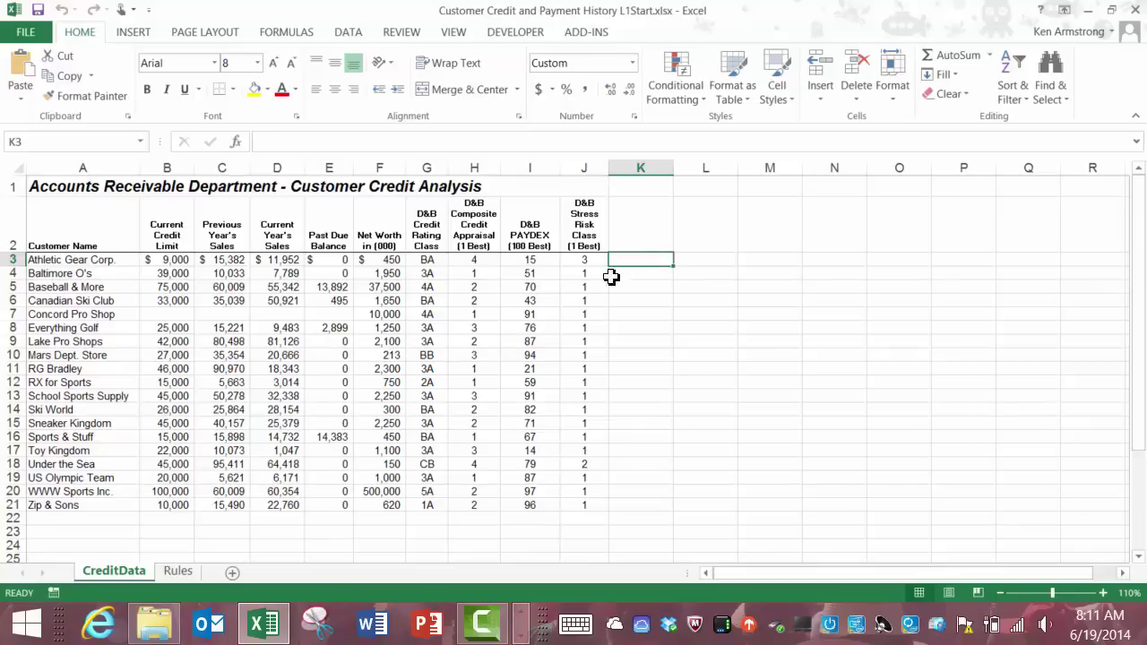
left_click(178, 571)
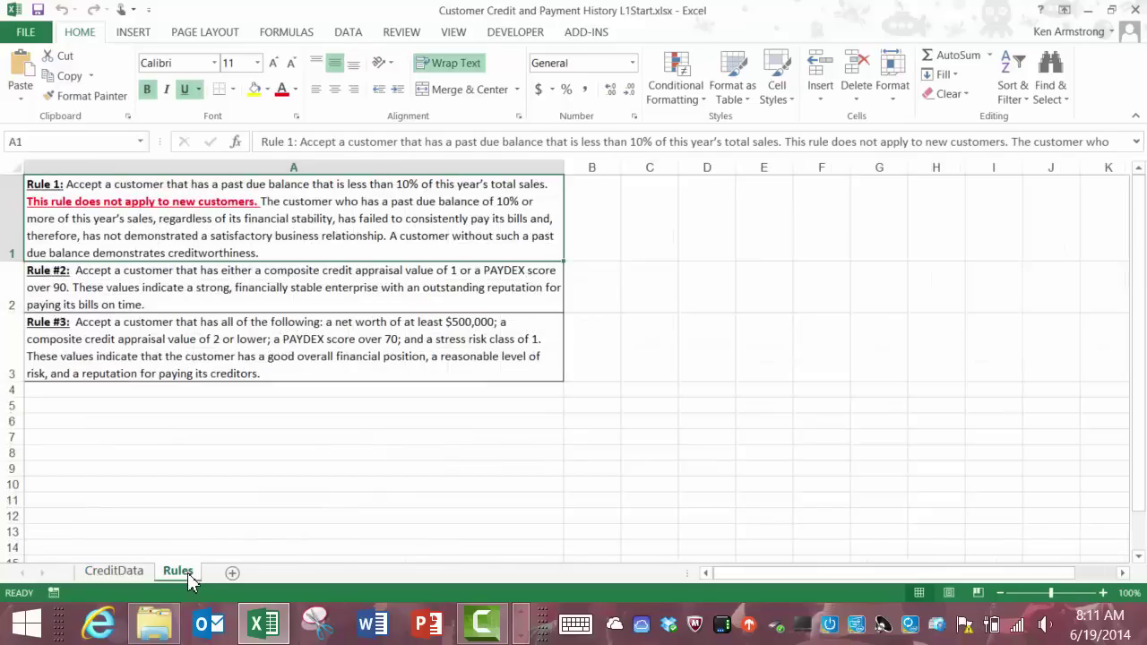
left_click(133, 572)
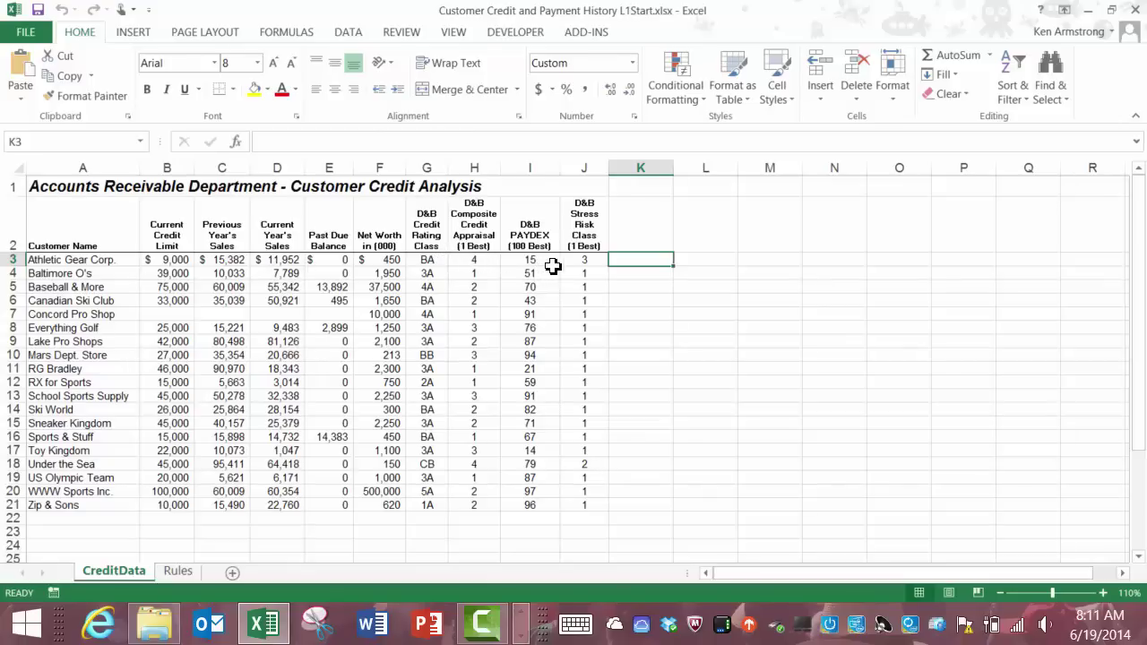
Add the headings Rule 1, Rule 2 and Rule 3 in K2:M2
left_click(645, 237)
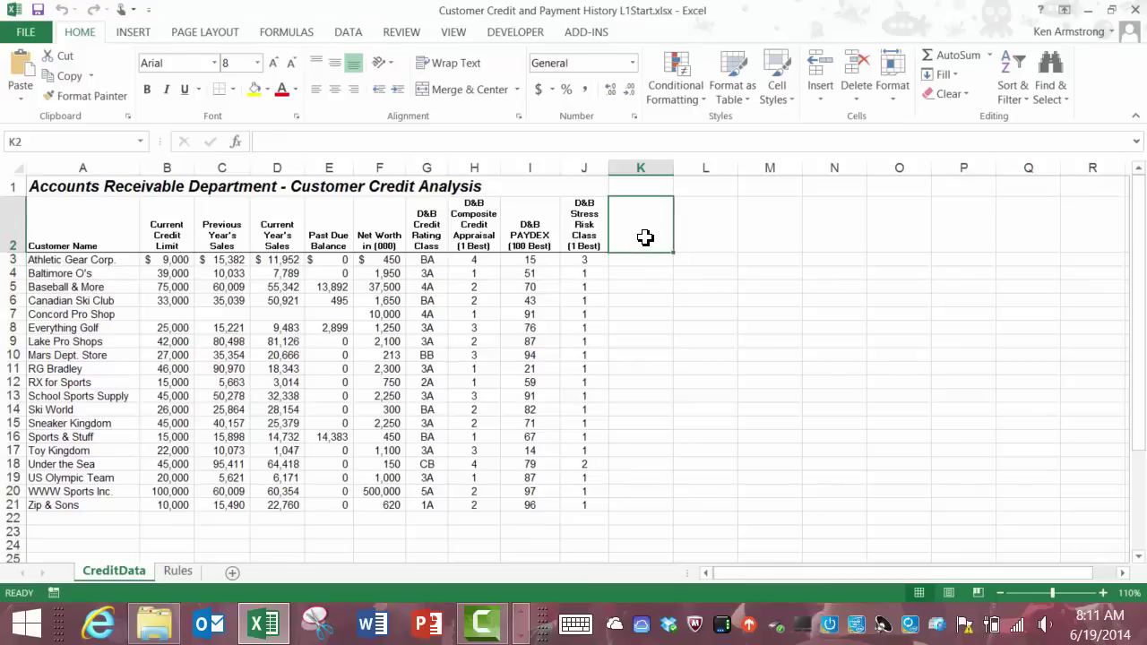
type("Rule 1")
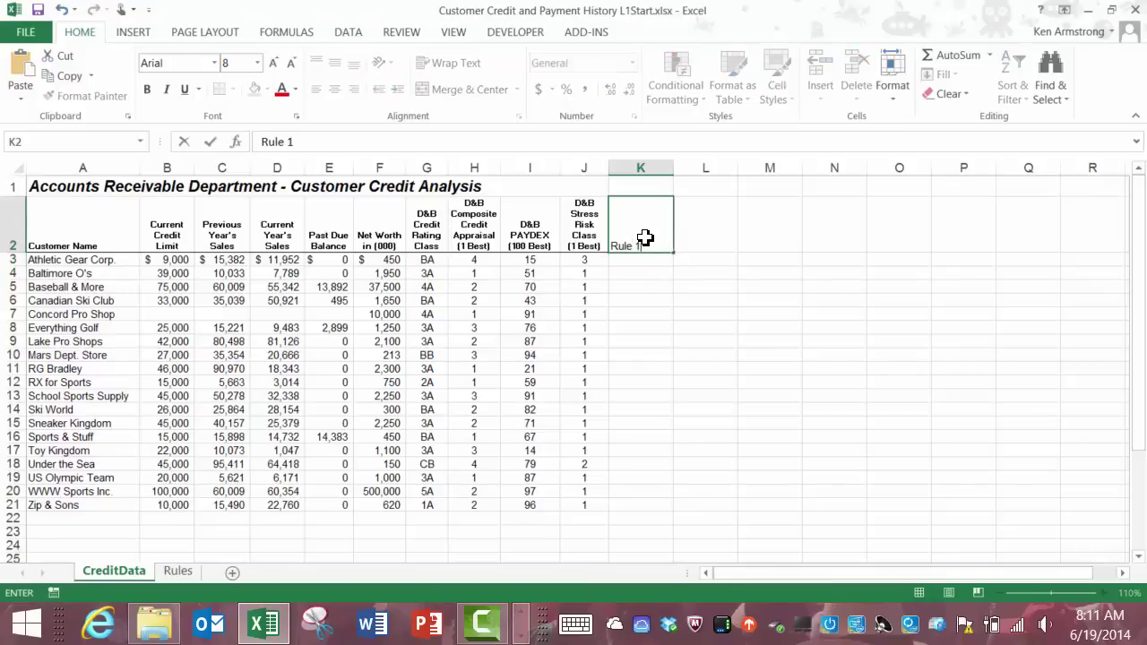
key("Tab")
type("Rule ")
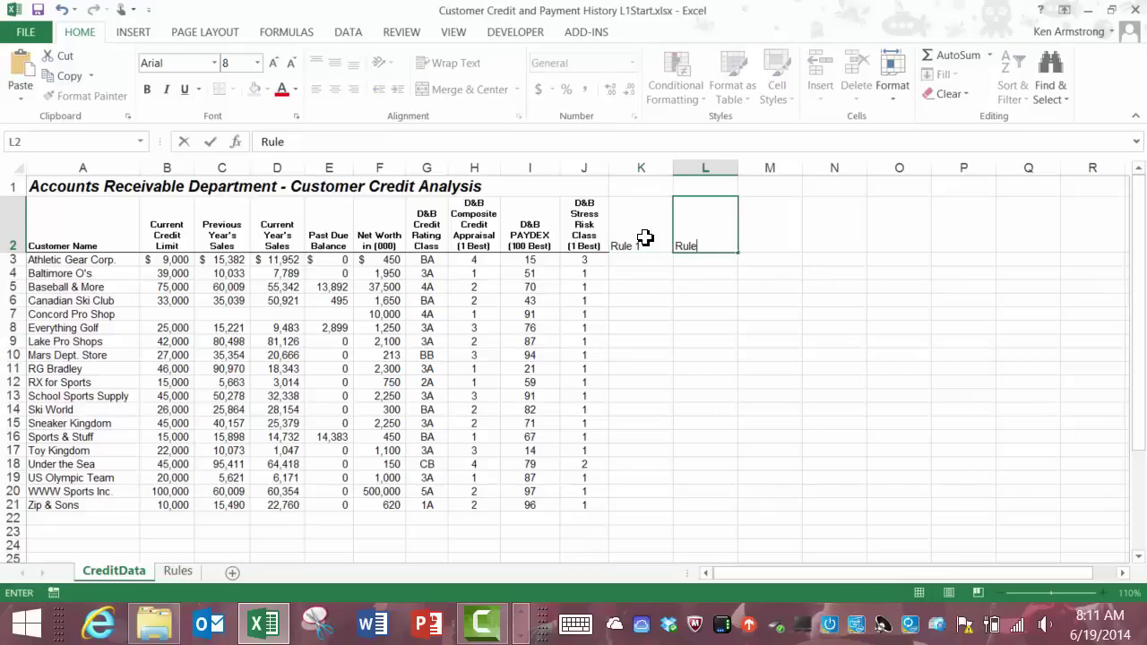
type("2")
left_click(645, 238)
key("shift+Right")
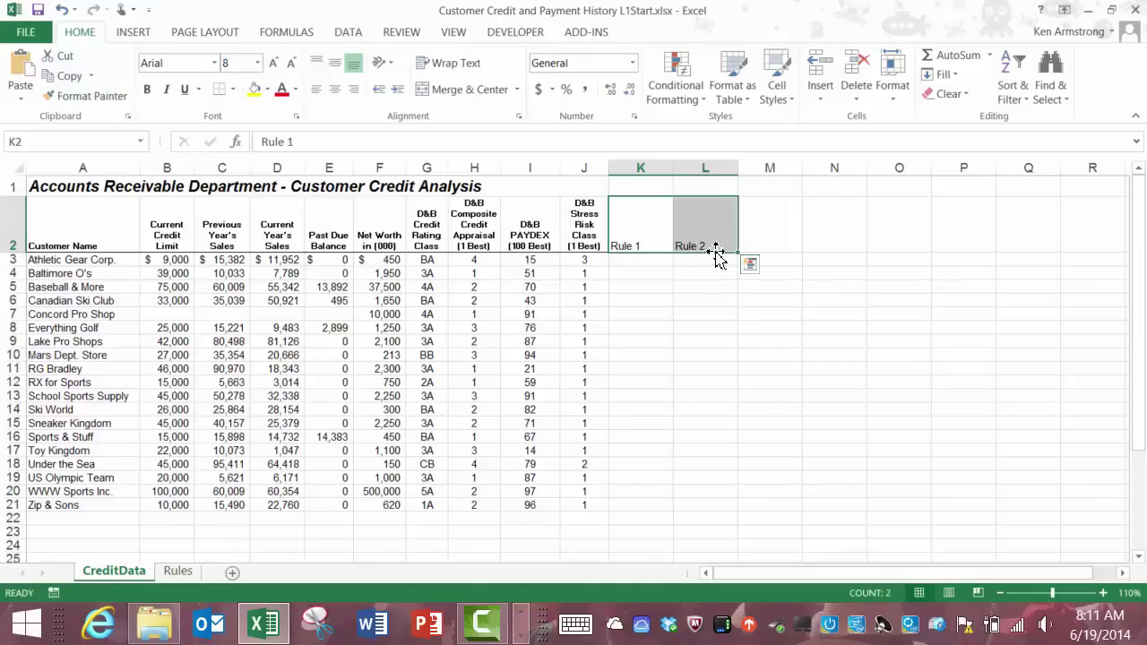
left_click_drag(739, 253, 803, 255)
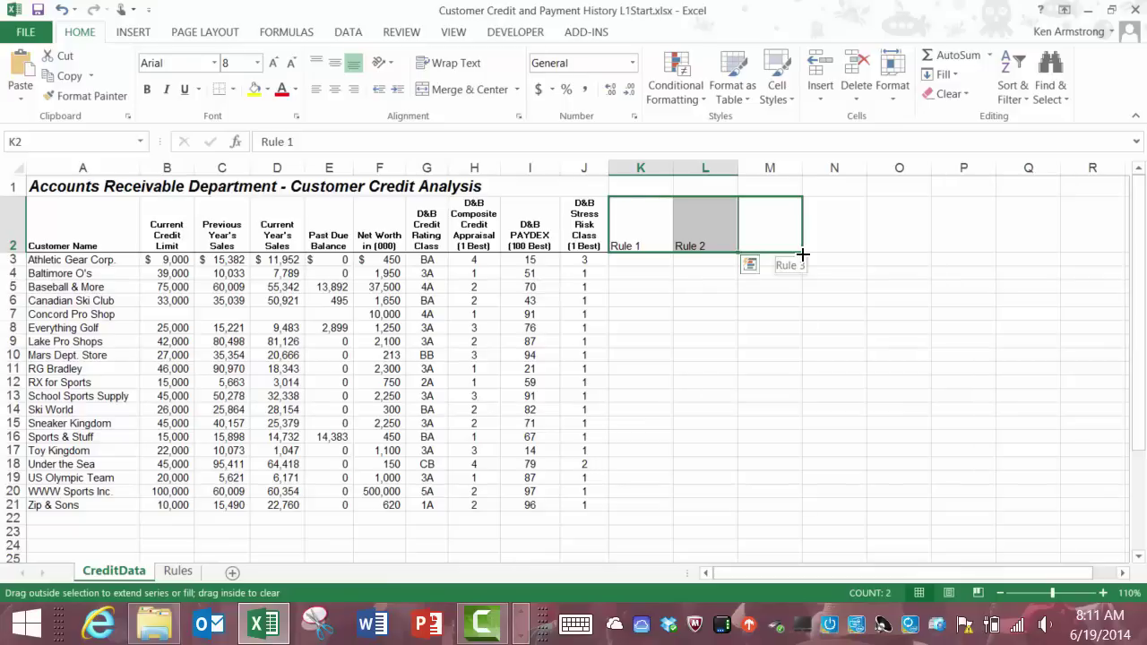
left_click_drag(802, 254, 803, 255)
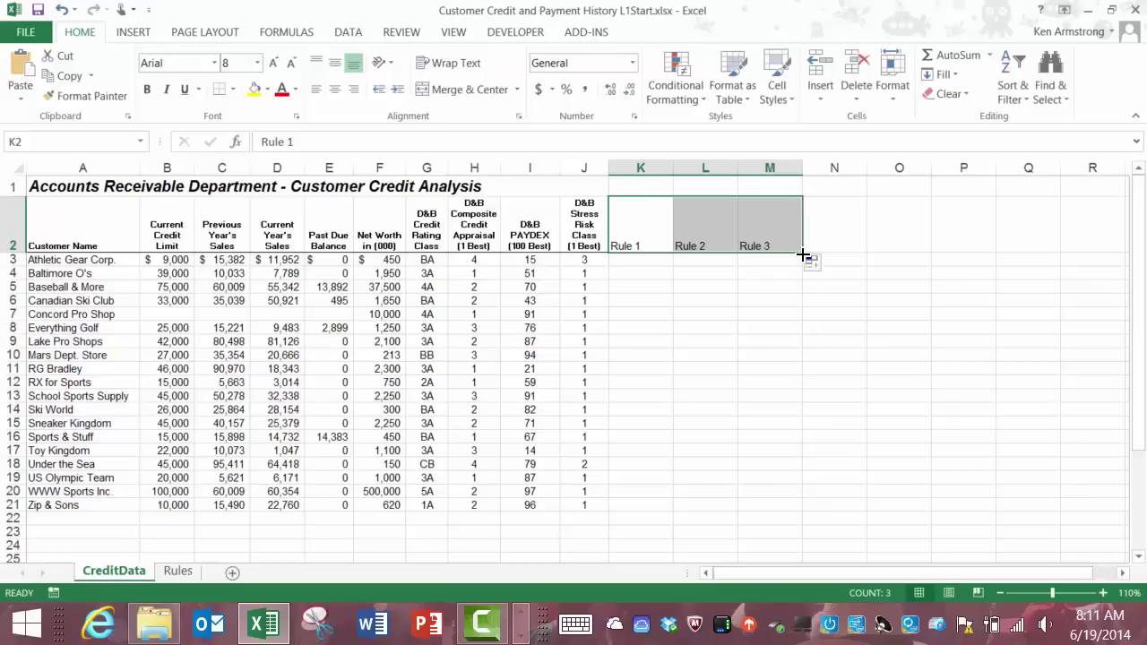
Copy the bold, centred heading format from J2 onto K2:M2
left_click(579, 231)
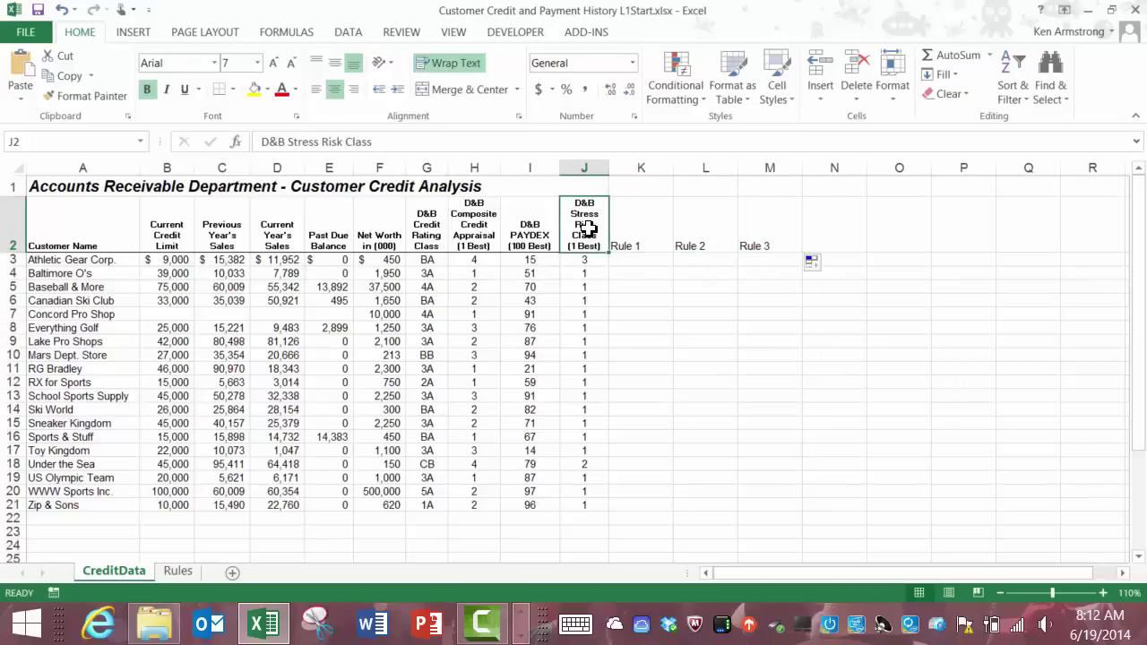
left_click(89, 96)
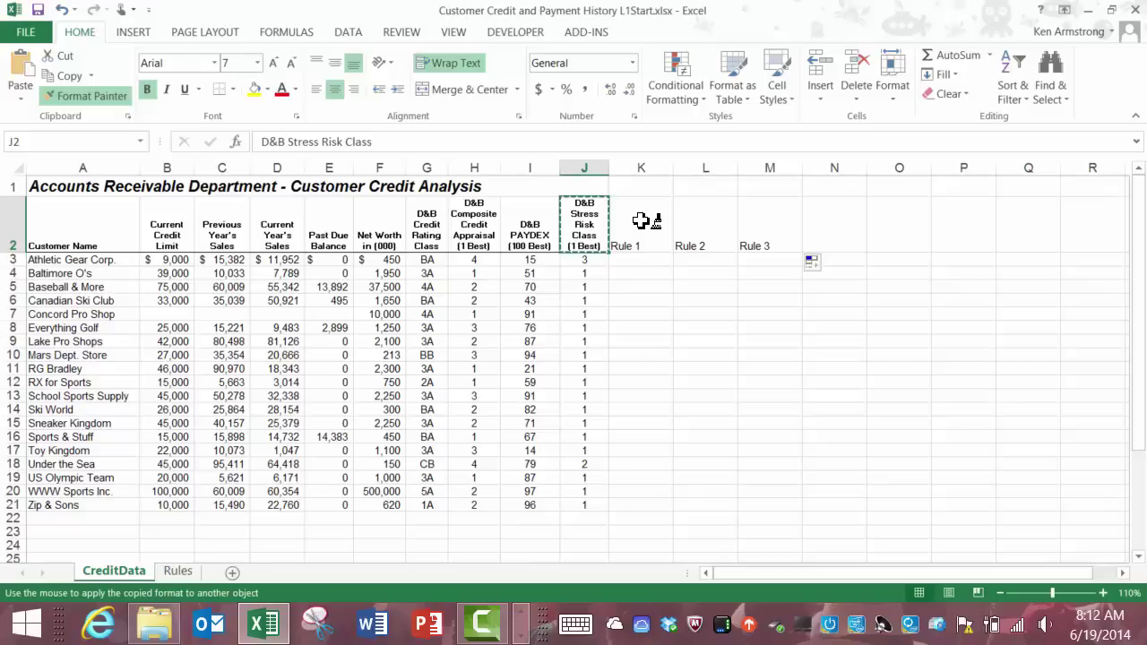
mouse_move(649, 224)
left_mouse_down()
mouse_move(768, 225)
mouse_move(771, 234)
left_mouse_up()
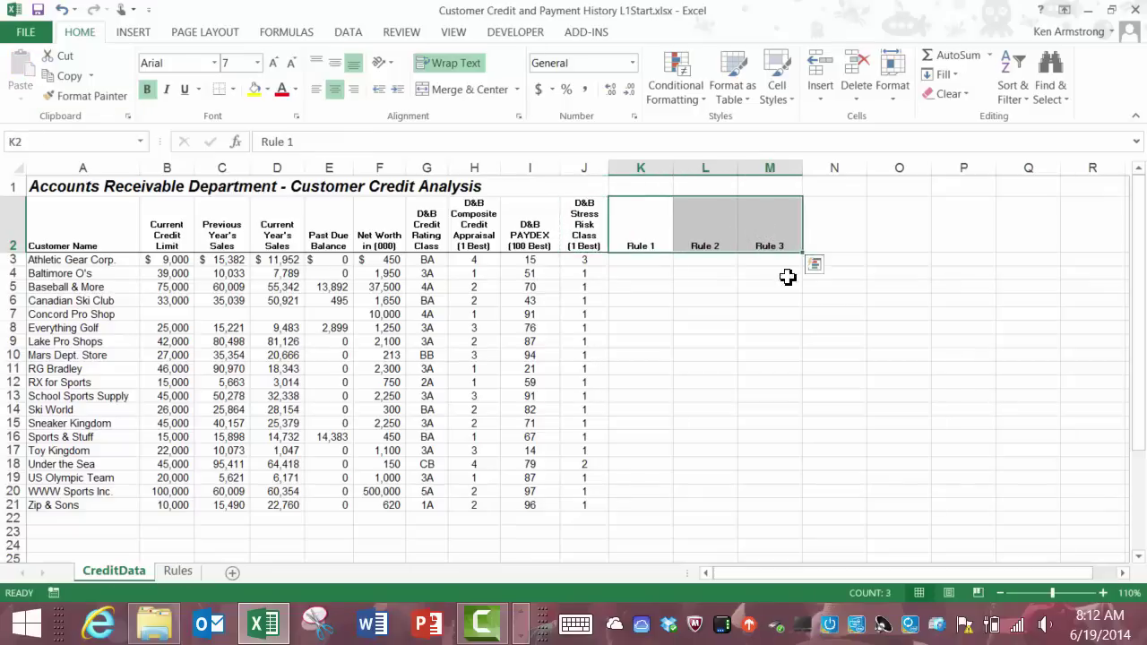
left_click(642, 261)
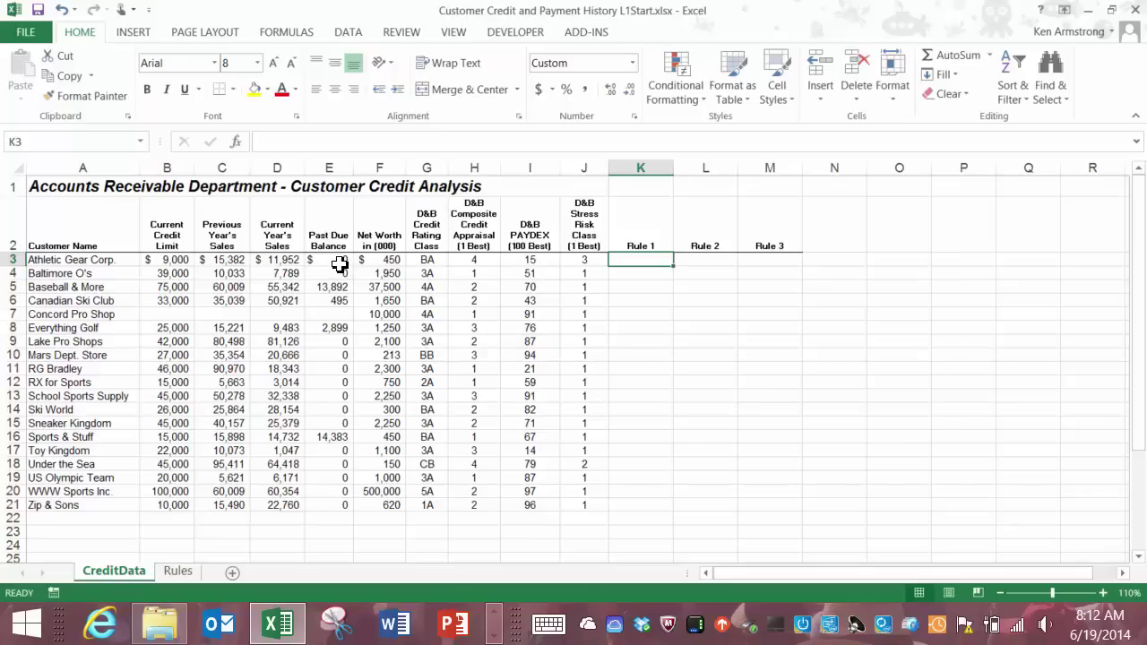
left_click(338, 263)
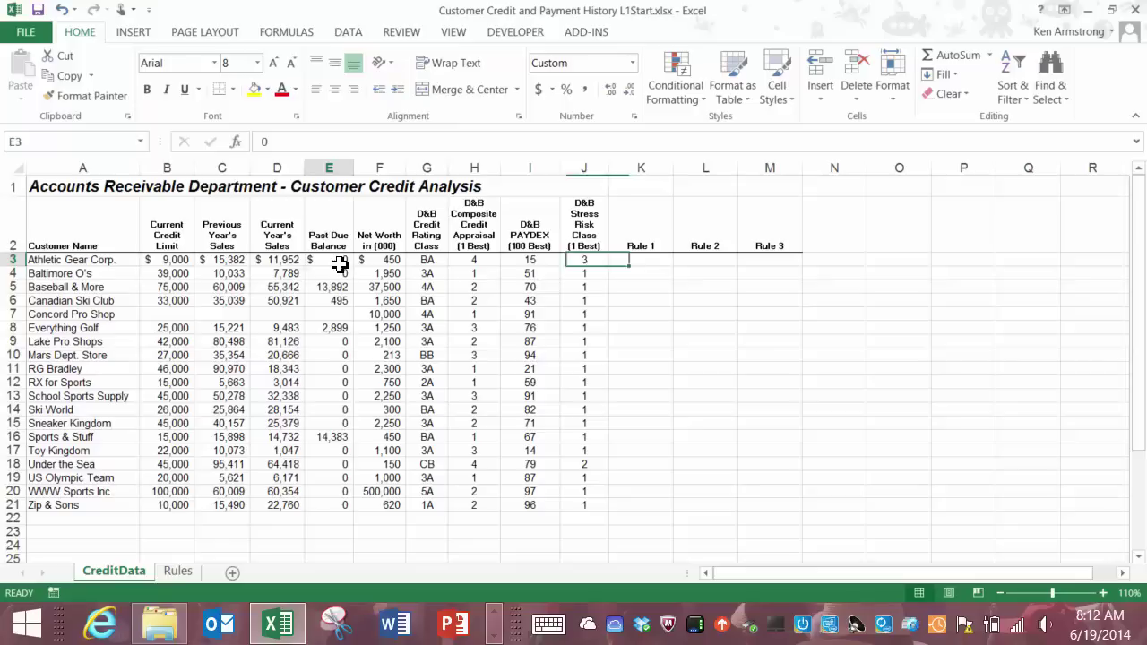
key("Down")
key("Down")
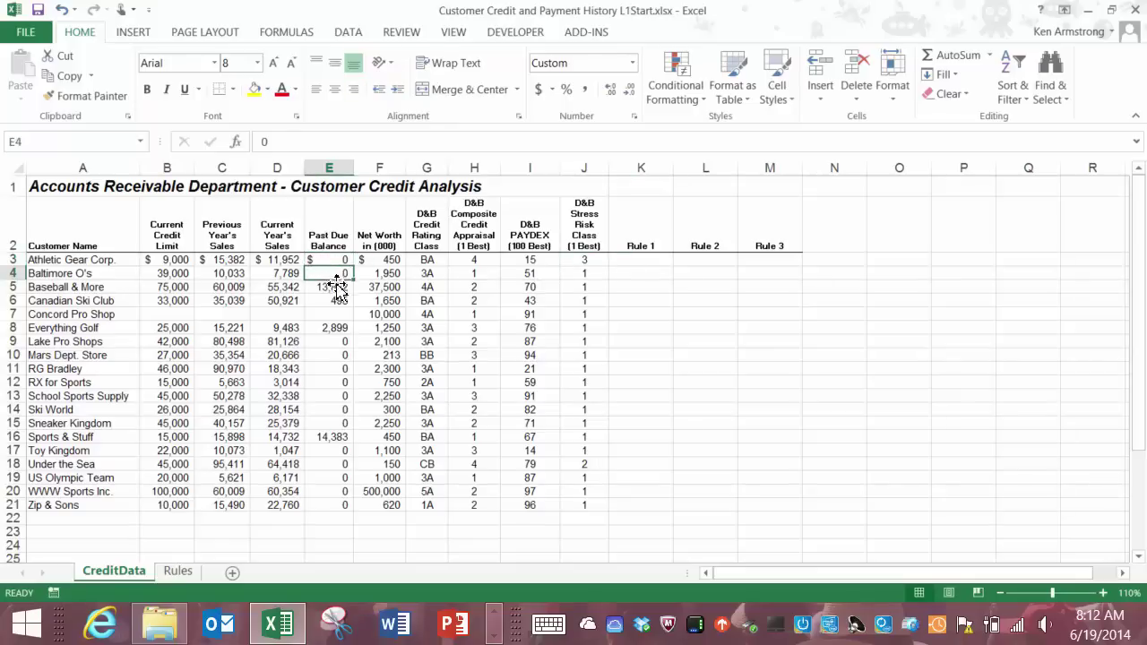
left_click(333, 261)
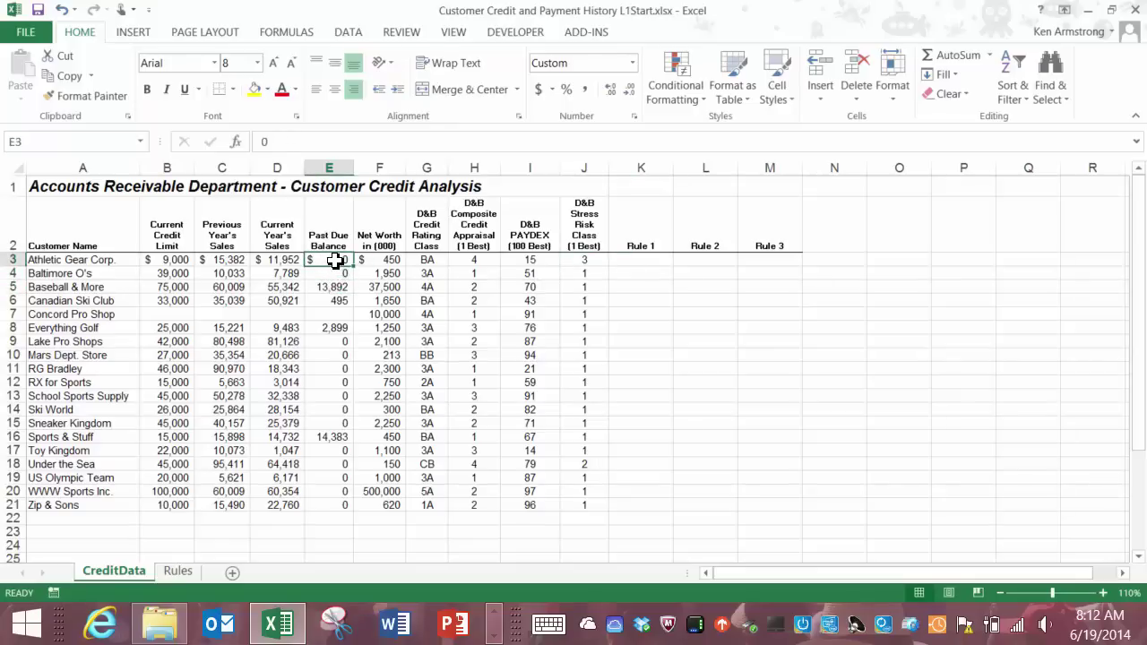
left_click(285, 260)
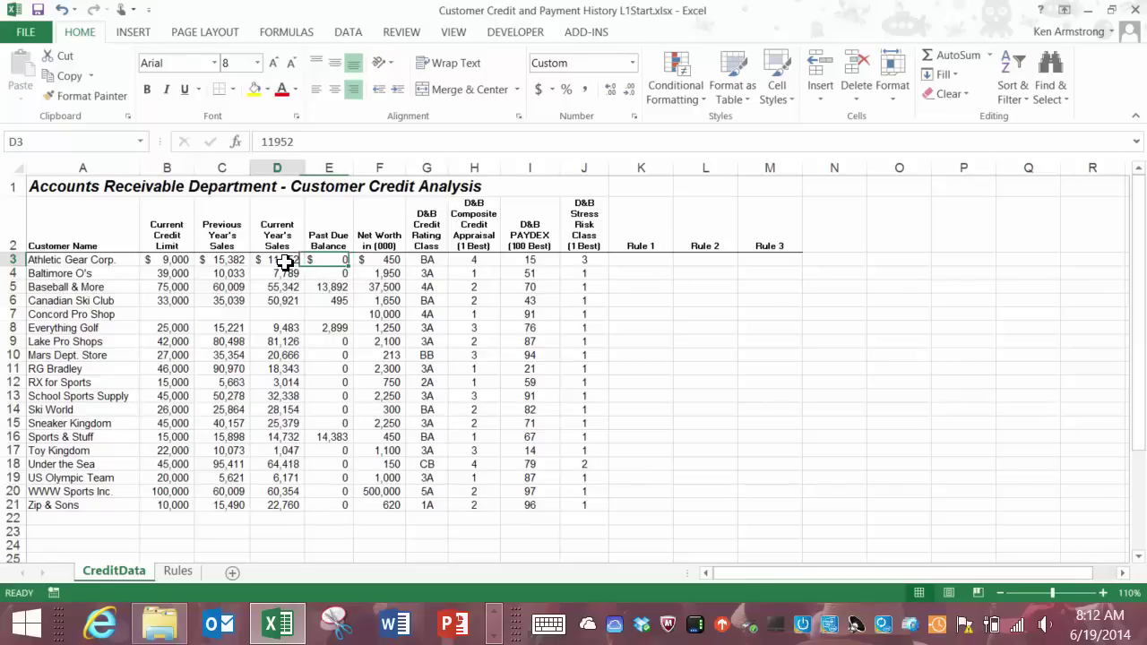
left_click(340, 261)
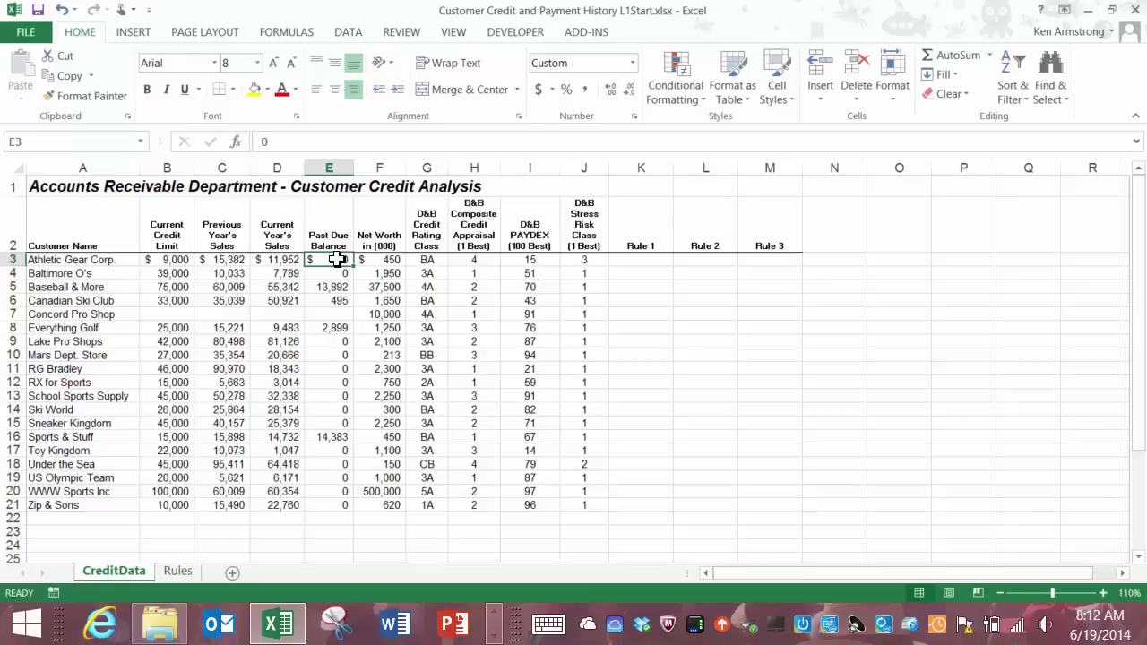
type("0")
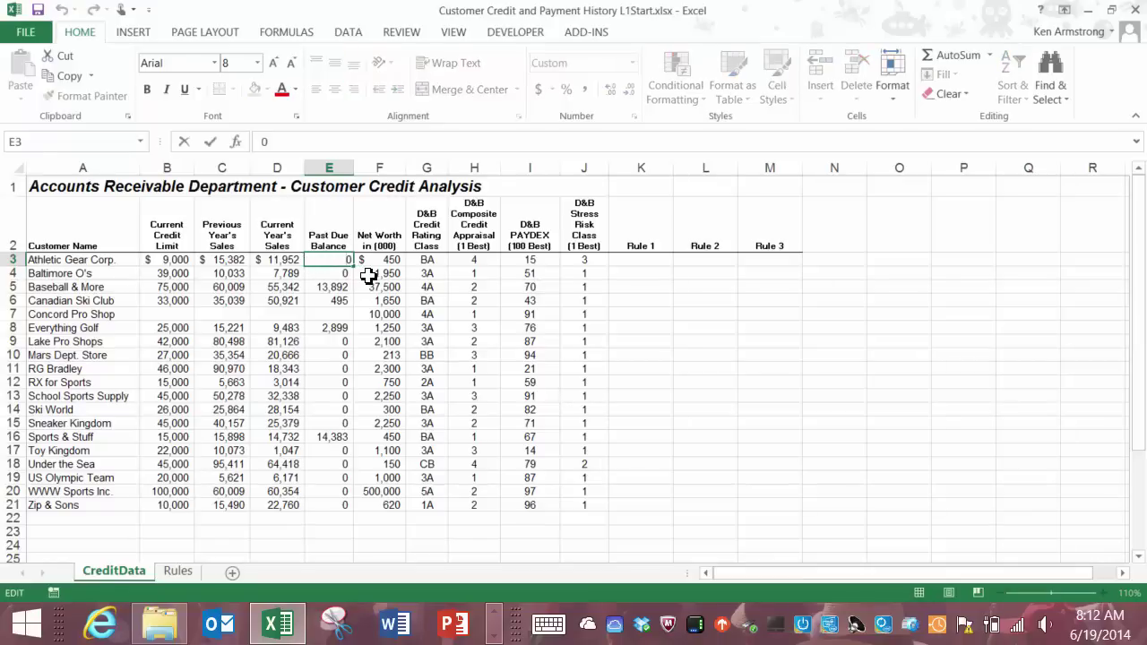
key("Return")
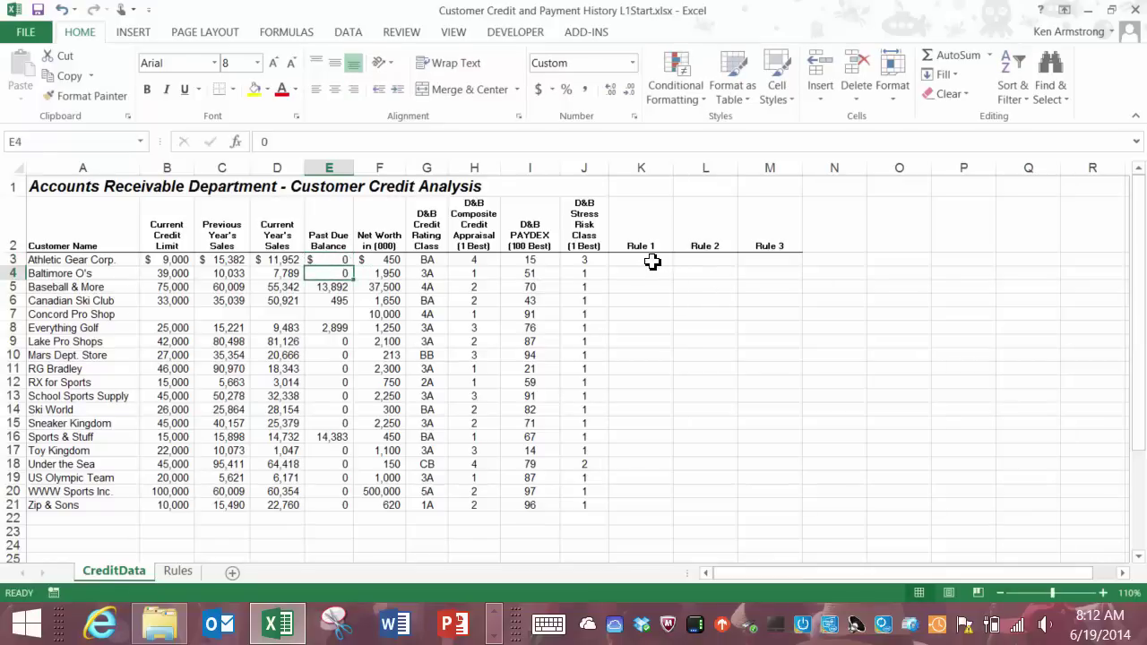
left_click(276, 260)
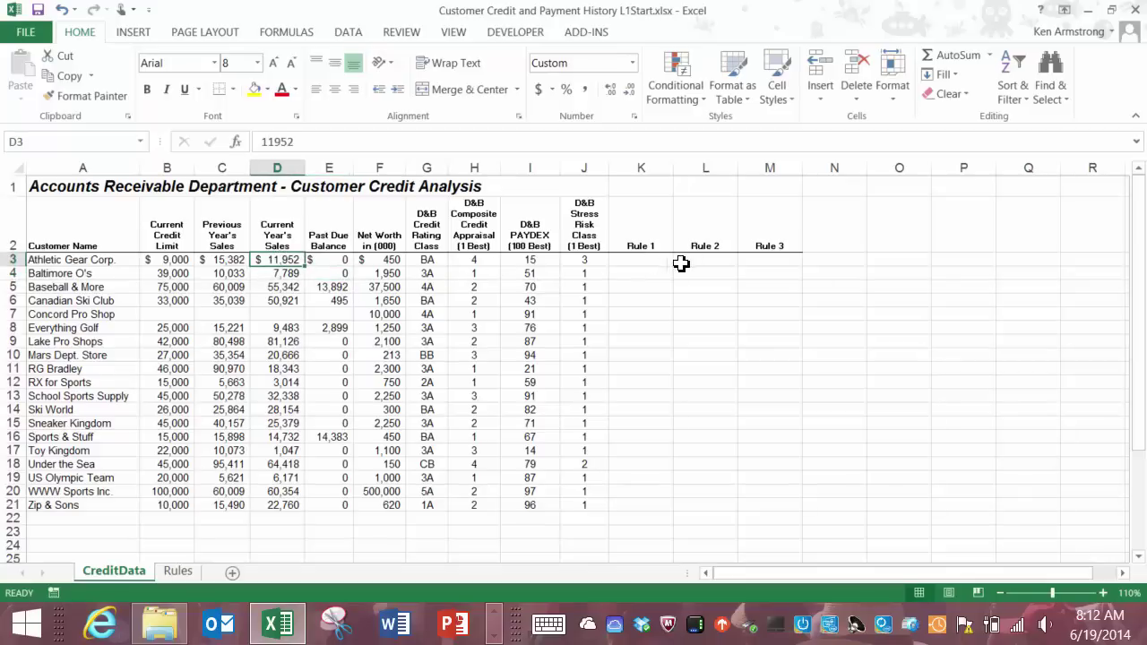
left_click(653, 260)
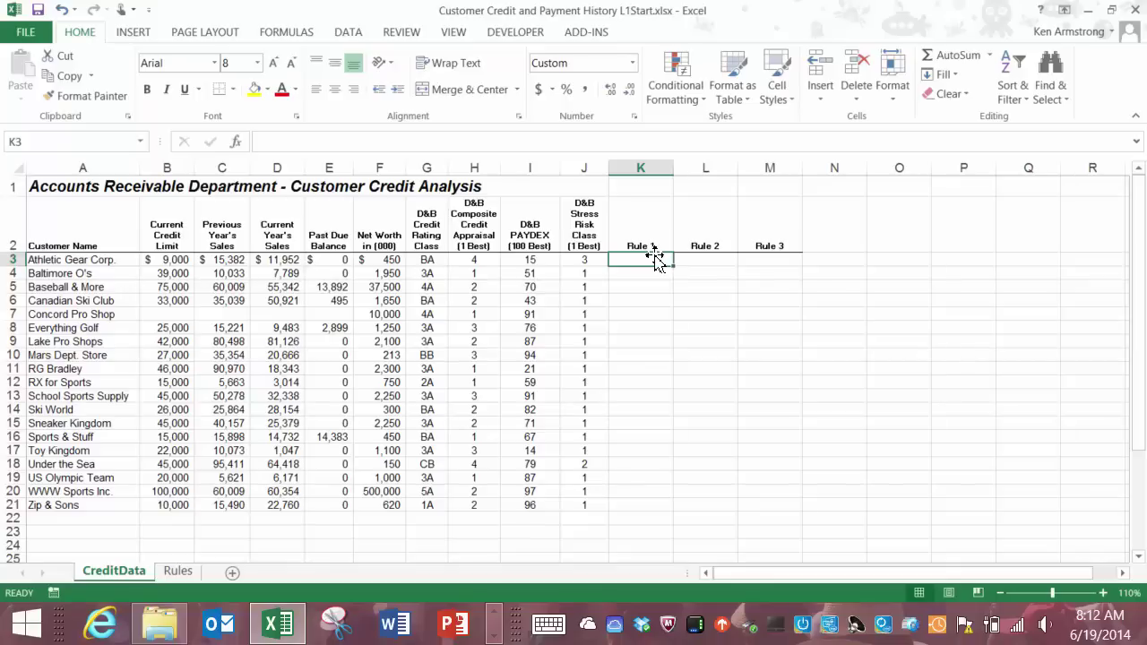
Enter =E3<D3*0.1 in K3, fixing a stray 8, so Rule 1 returns TRUE
type("=")
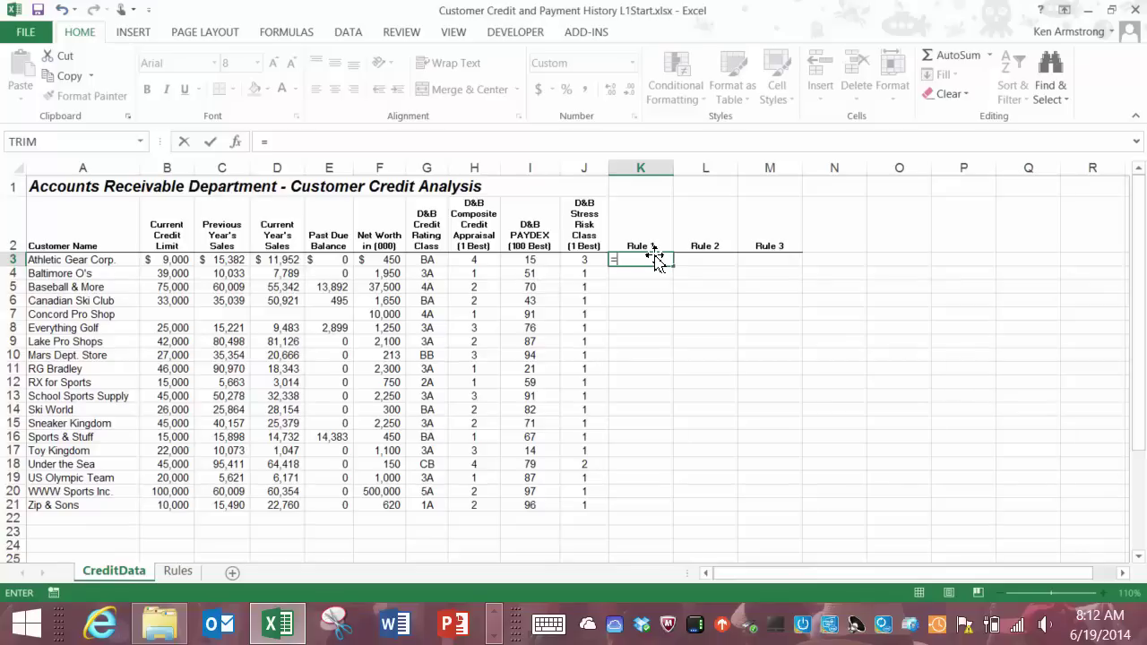
left_click(333, 260)
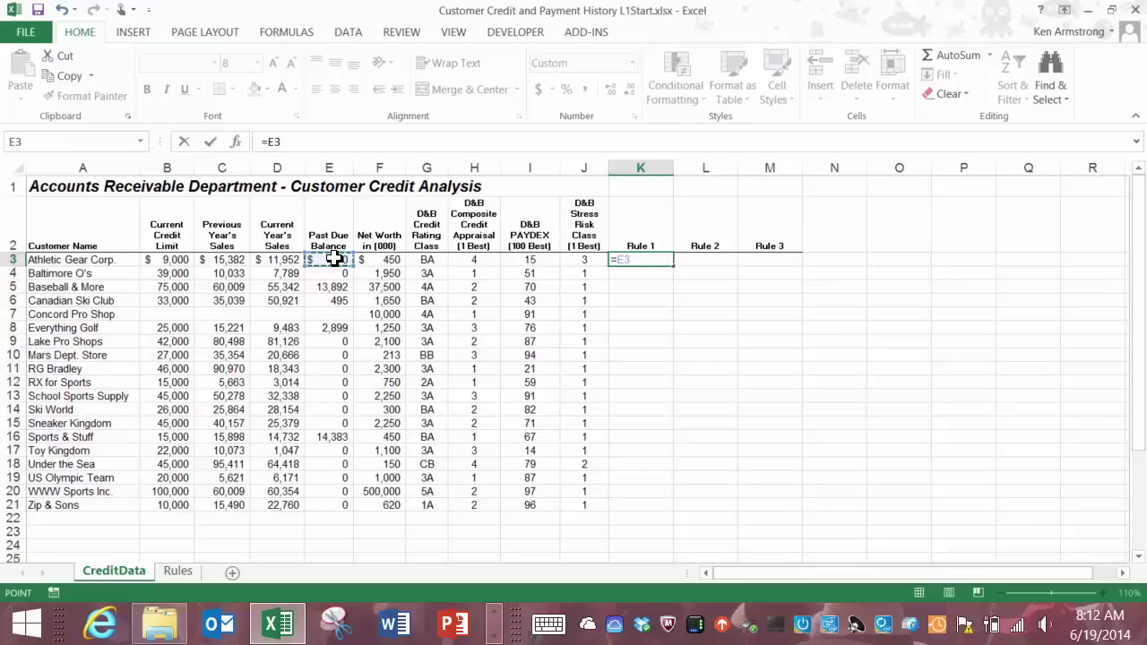
type("<")
left_click(275, 259)
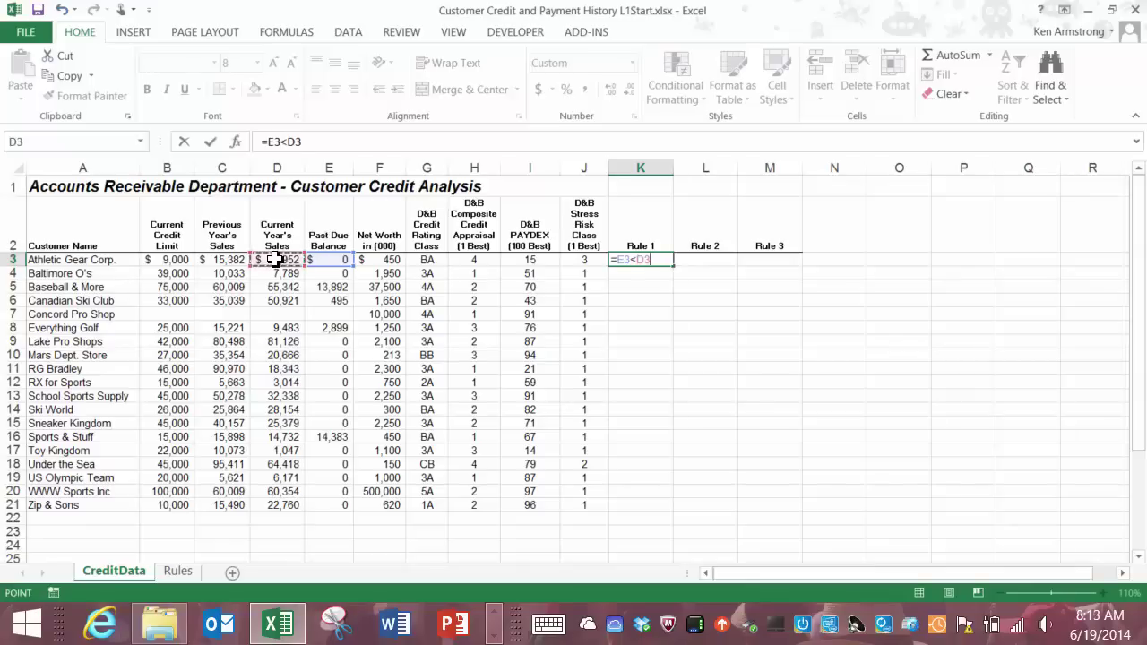
type("8.1")
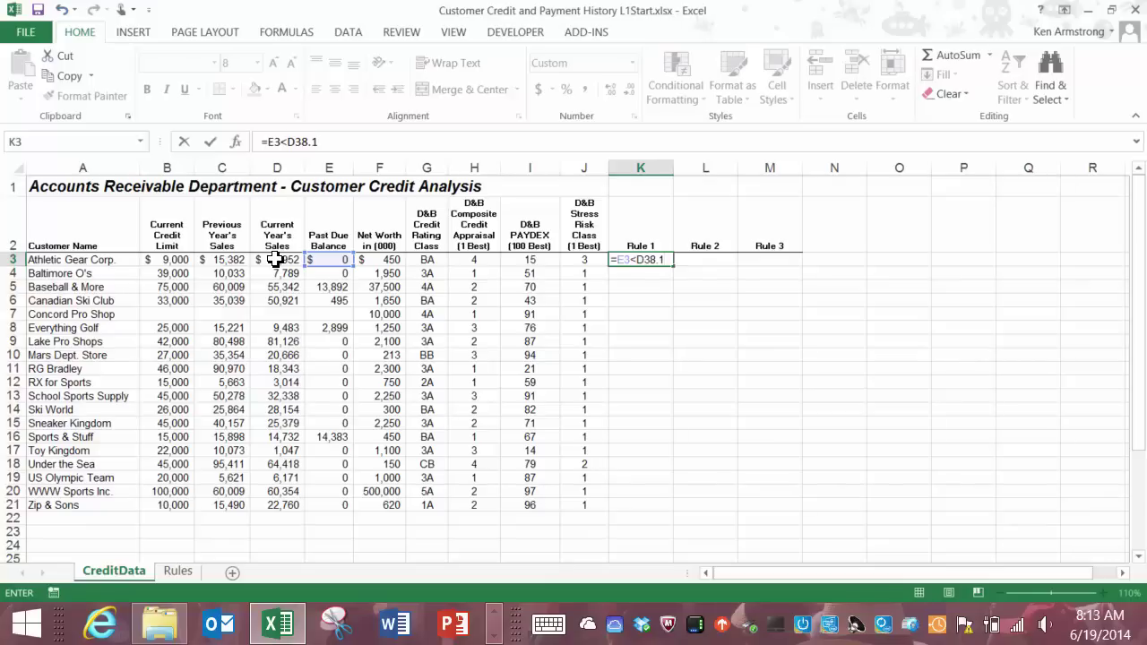
key("BackSpace")
key("BackSpace")
type("*.1")
left_click(307, 140)
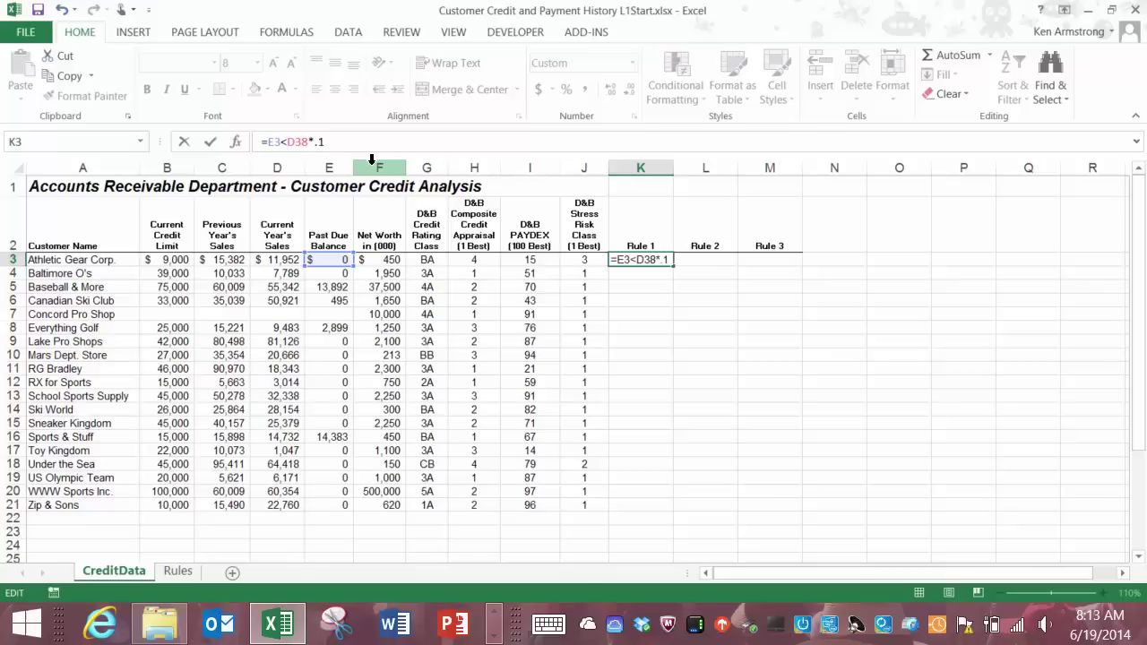
key("Delete")
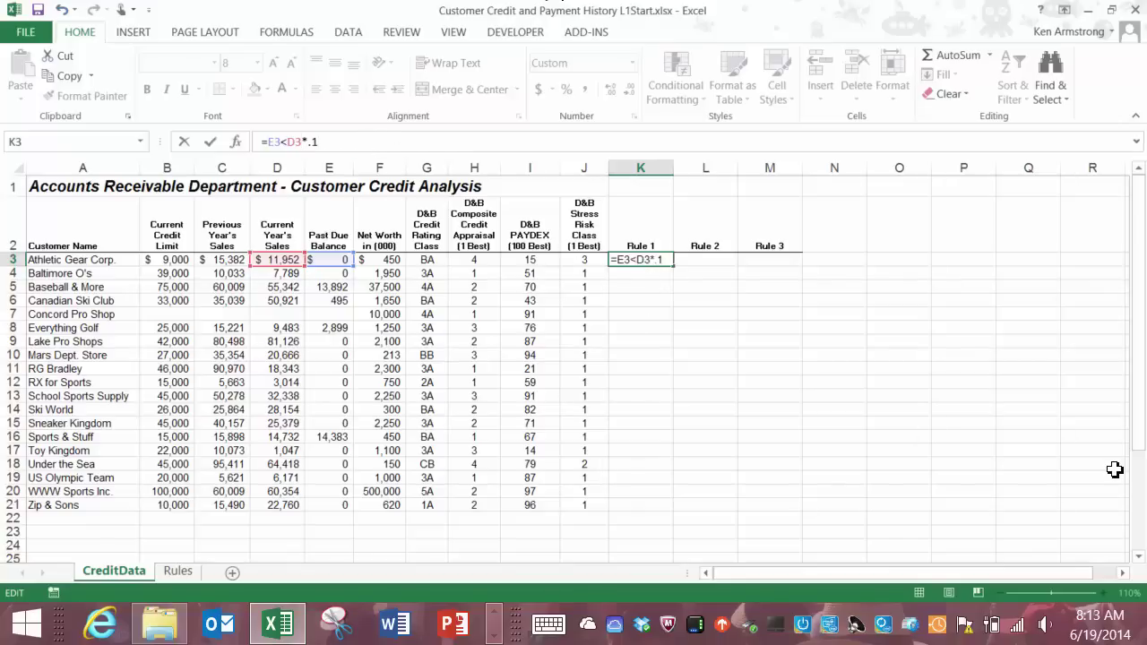
key("Return")
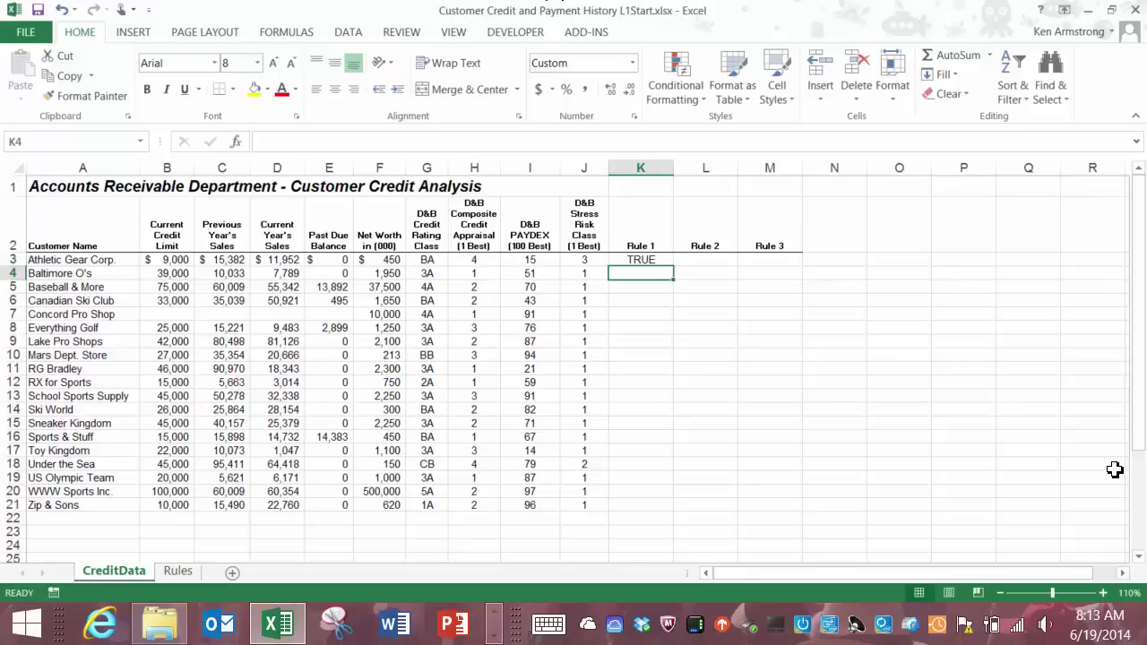
key("Up")
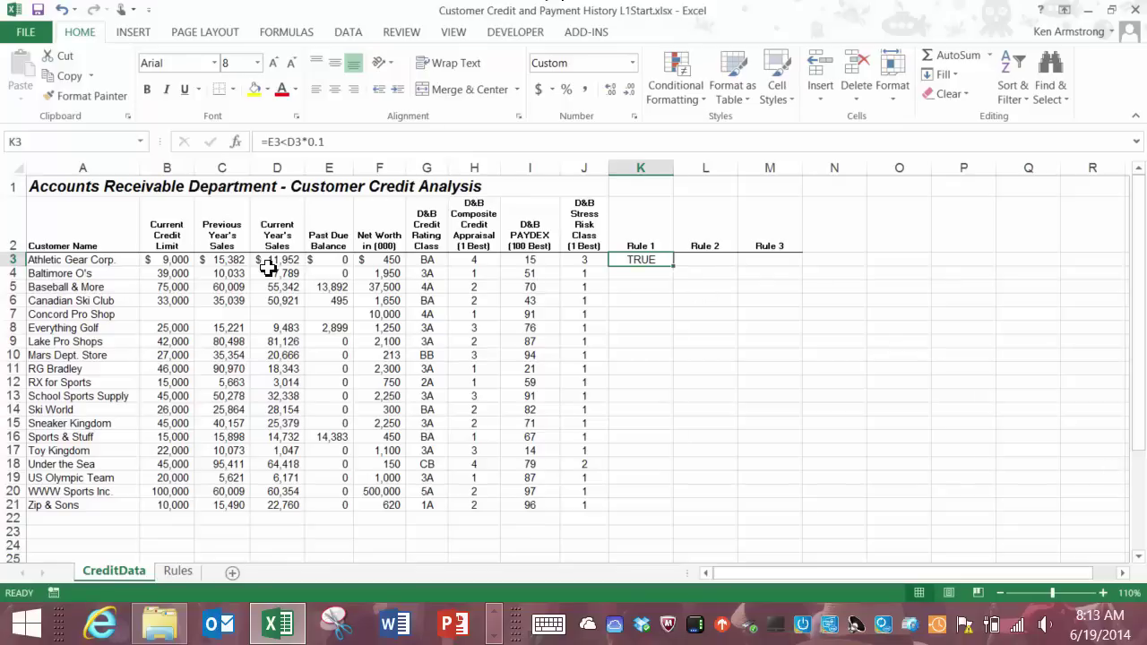
left_click(332, 260)
left_click(295, 260)
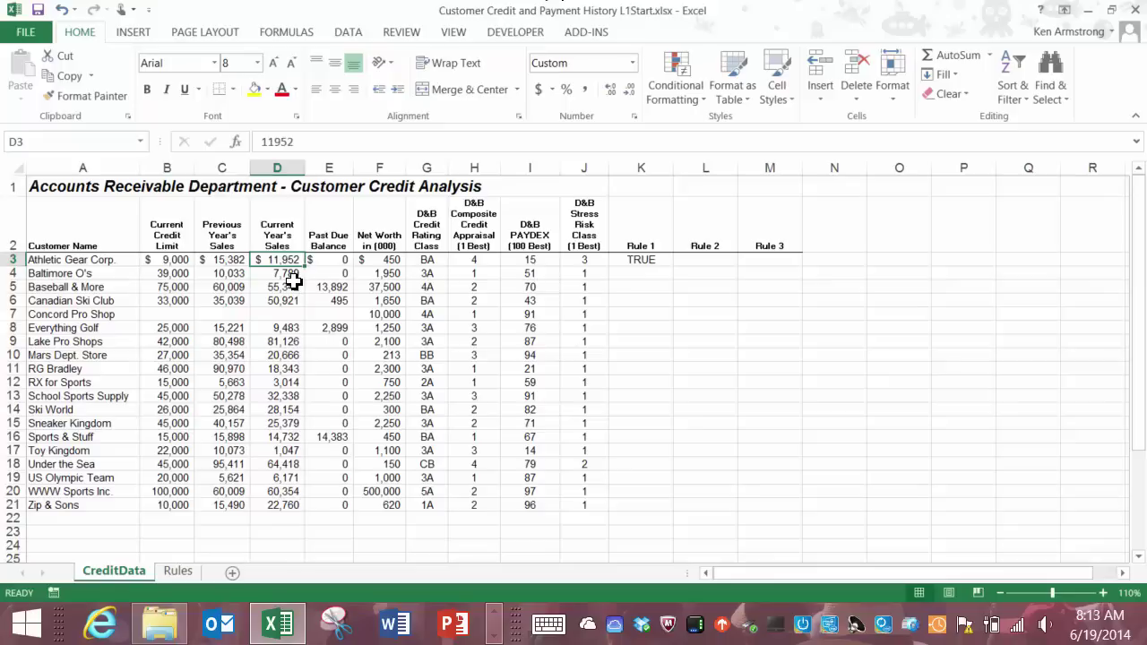
left_click(633, 260)
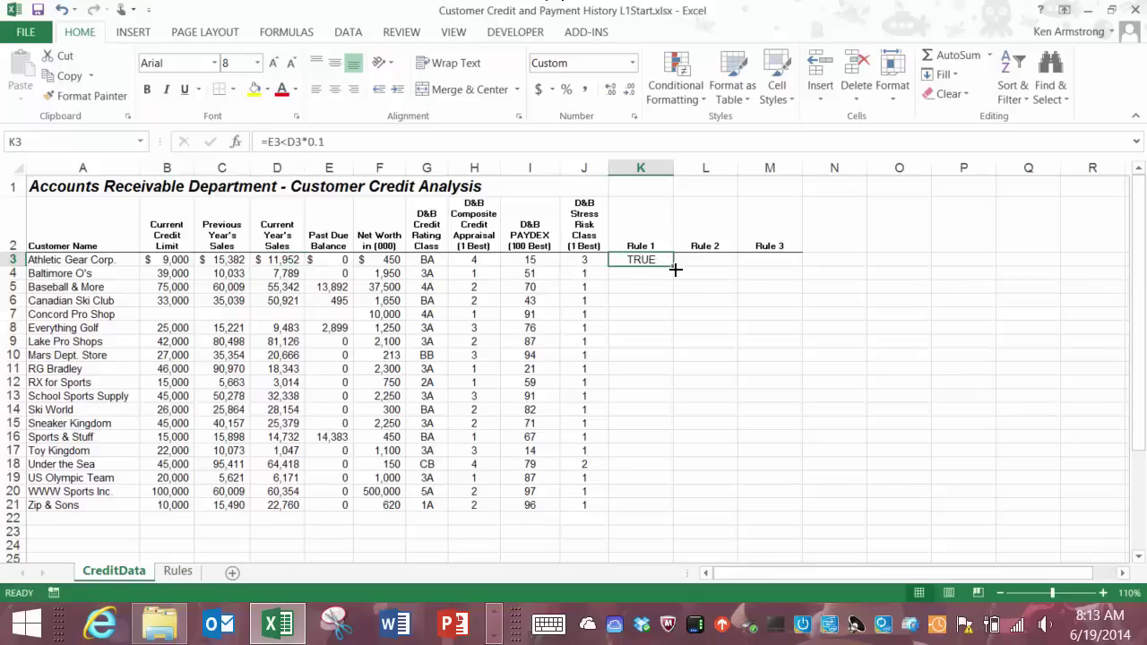
Fill the Rule 1 formula down to K21 and check row 8's FALSE against its sales and past due
left_click_drag(675, 269, 654, 517)
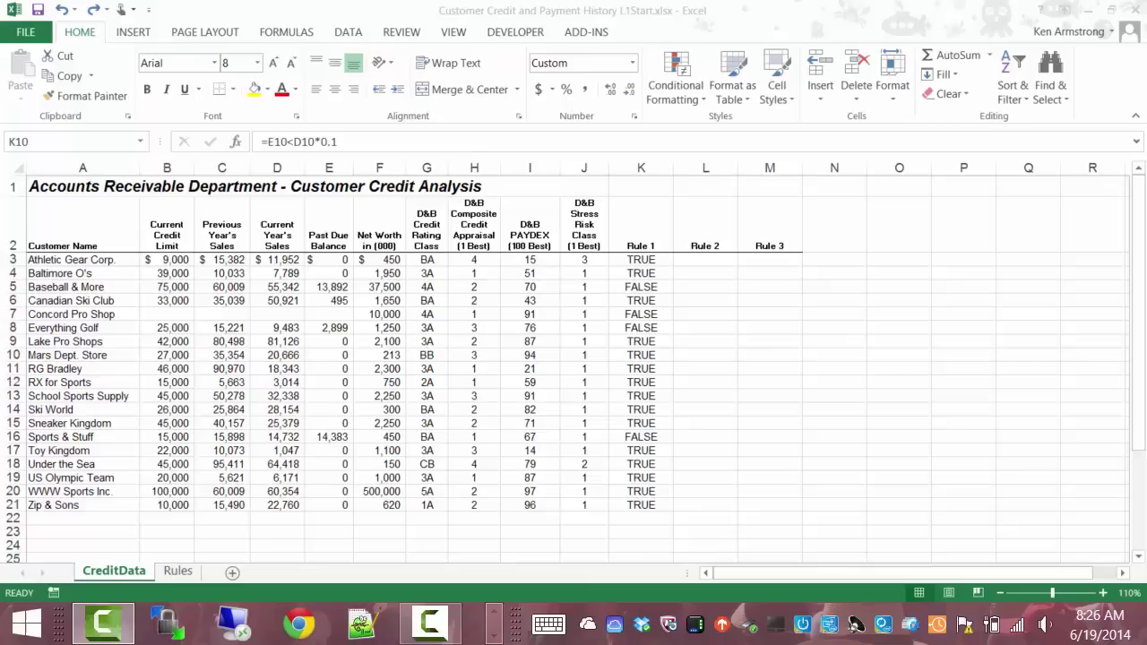
left_click(641, 326)
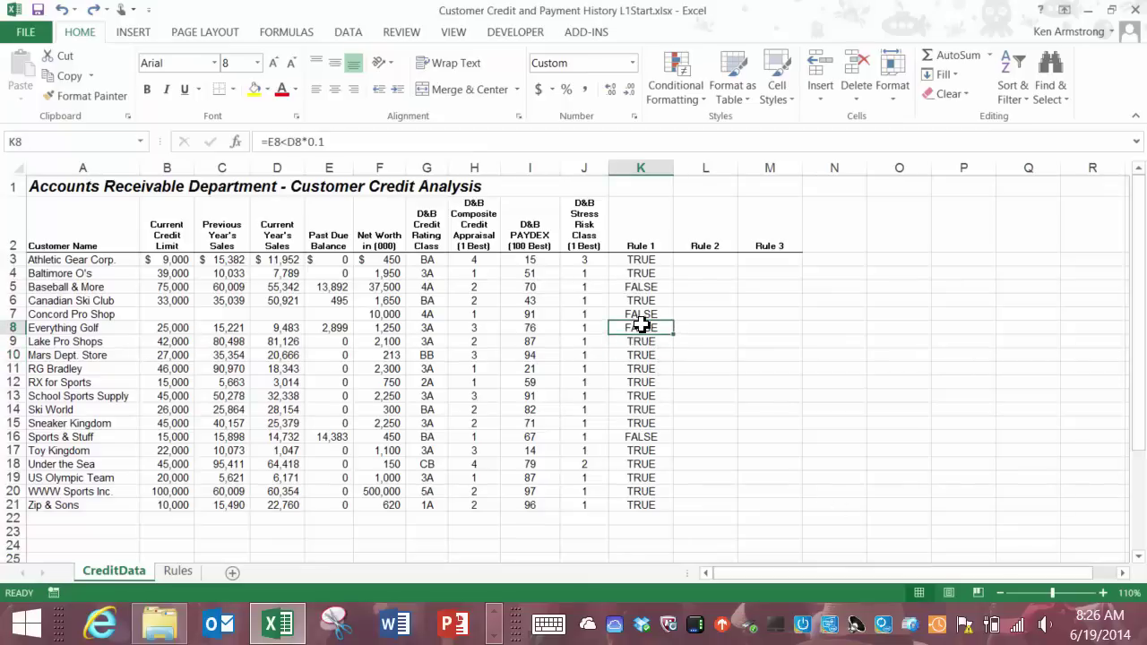
key("Left")
key("Left")
key("Left")
key("Left")
key("Left")
key("Left")
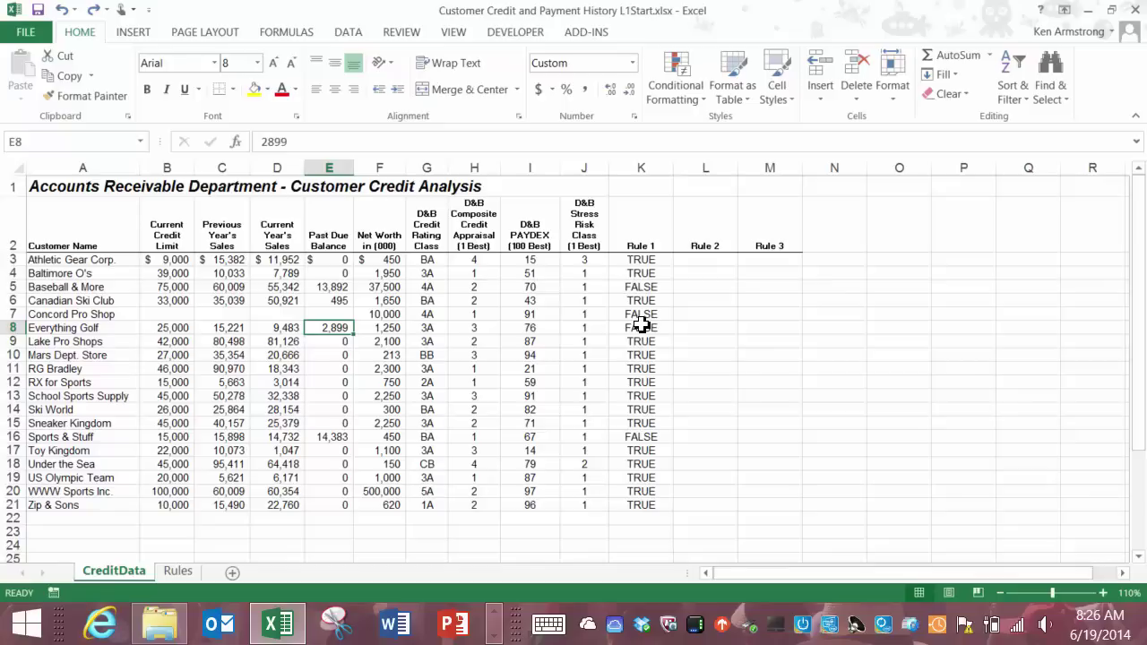
key("Left")
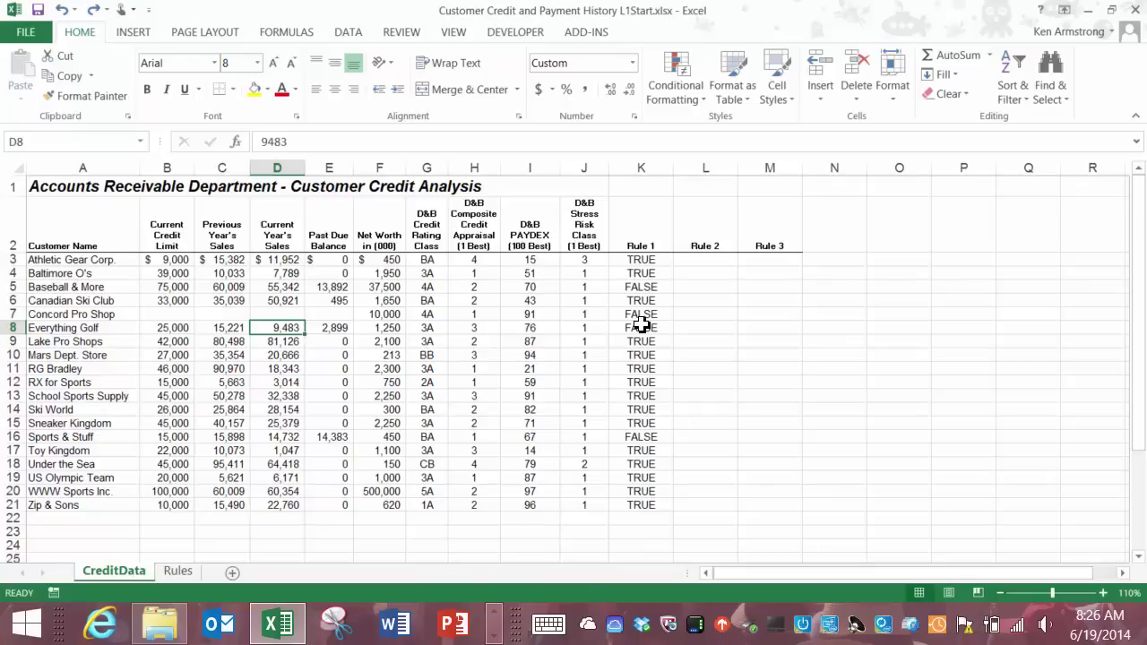
key("Right")
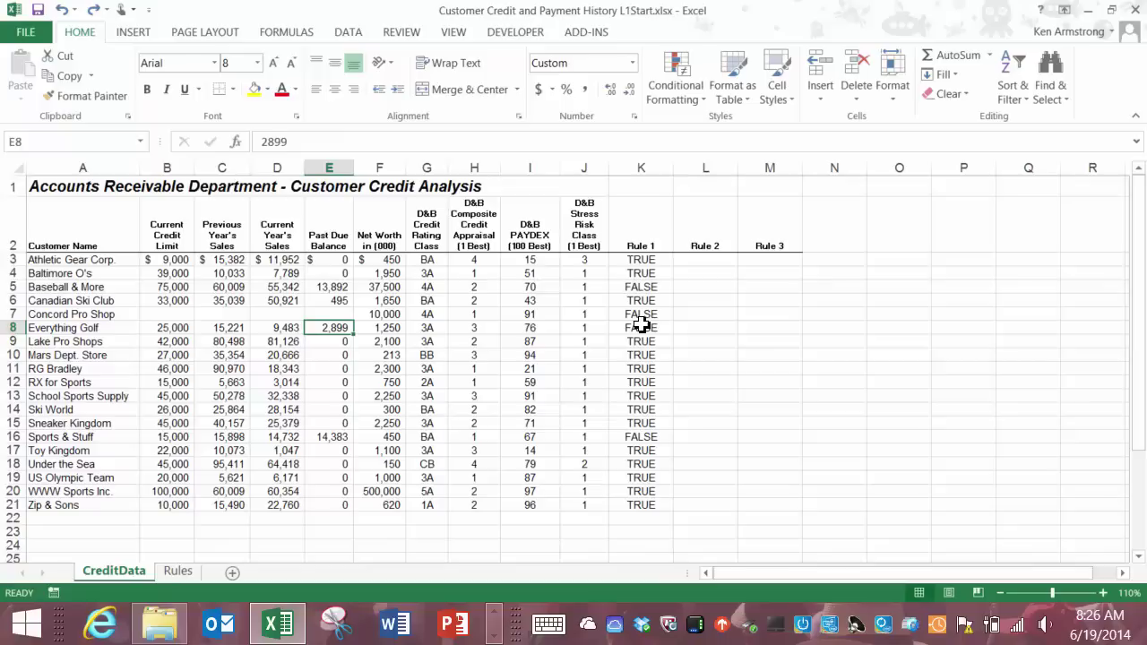
key("Right")
key("Right")
key("Right")
key("Right")
key("Right")
key("Right")
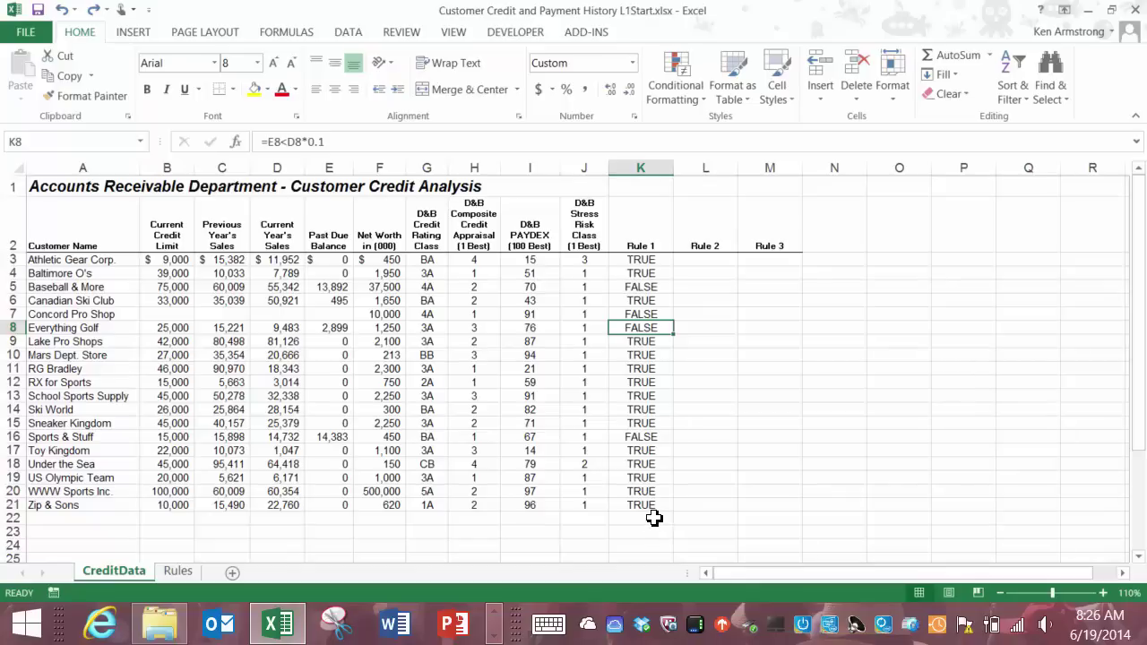
Extend the Rule 1 formula from K21 down into K22
left_click(649, 520)
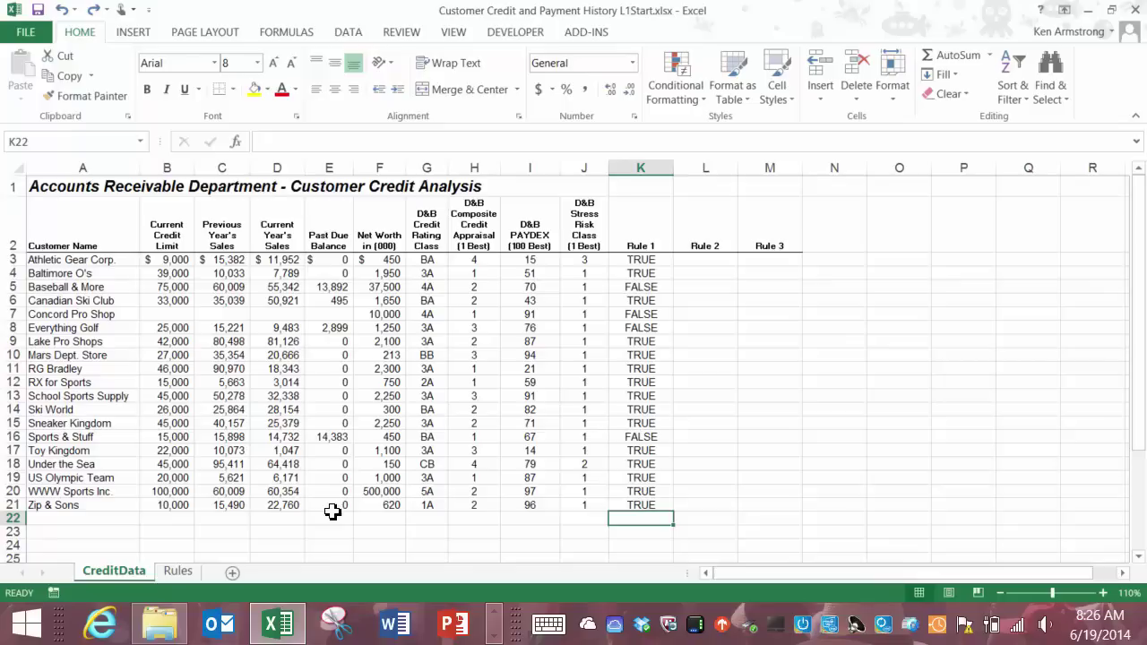
left_click(644, 504)
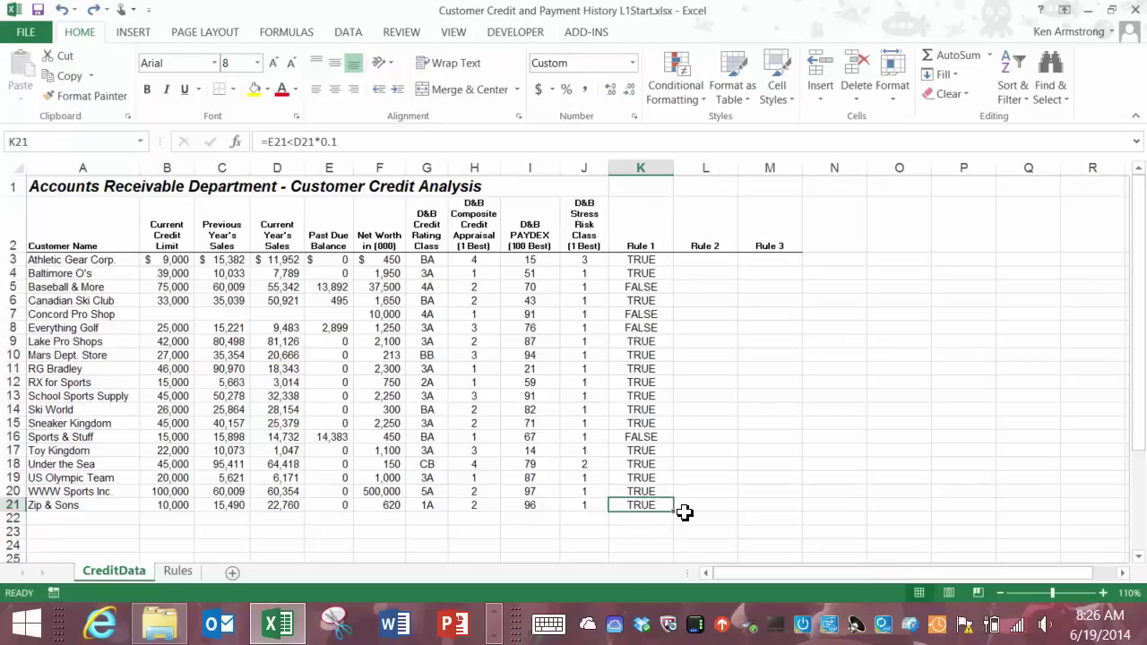
left_click_drag(673, 512, 652, 532)
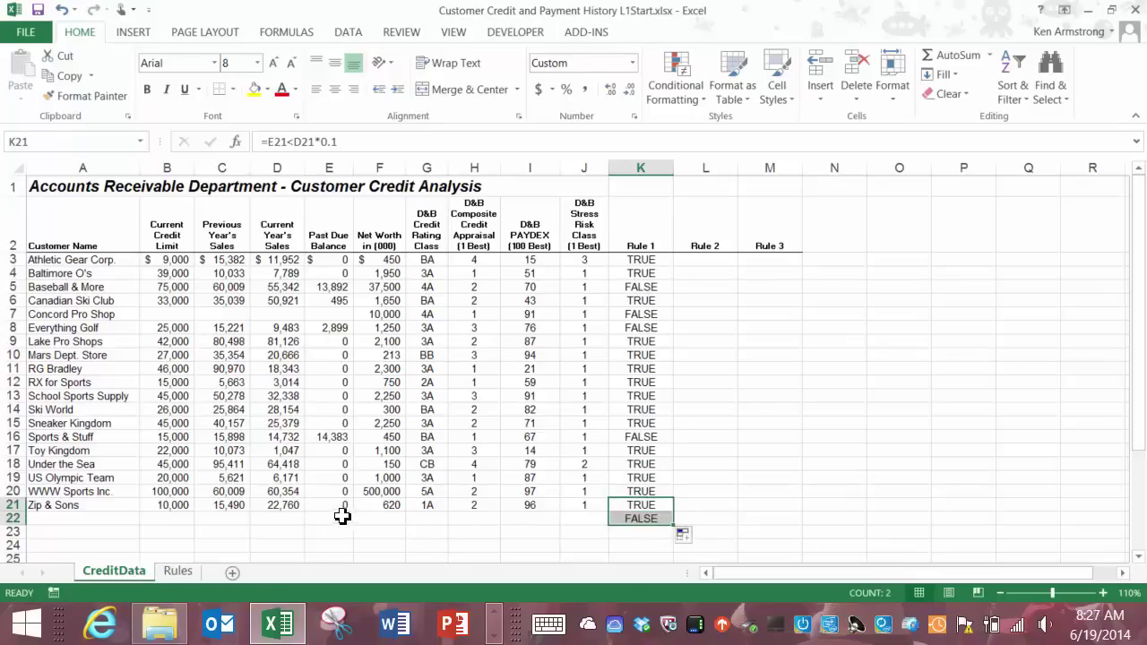
left_click(296, 519)
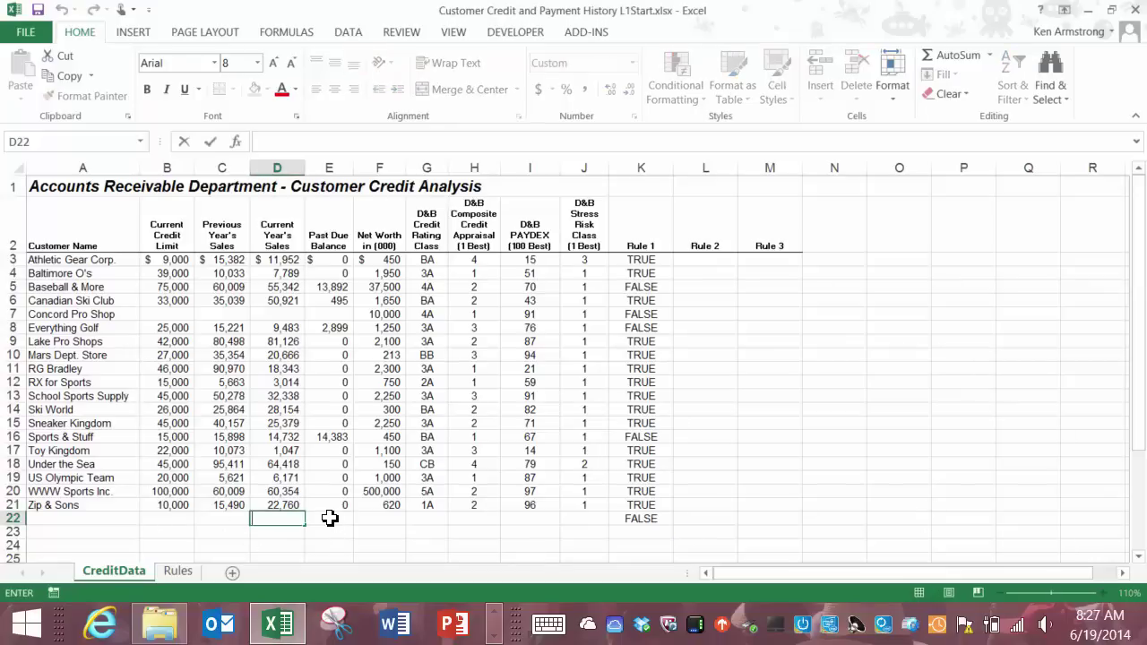
Enter current sales in D22 and test past due values 9, 9.9 and 10 in E22 against Rule 1
type("1000")
key("Tab")
type("9")
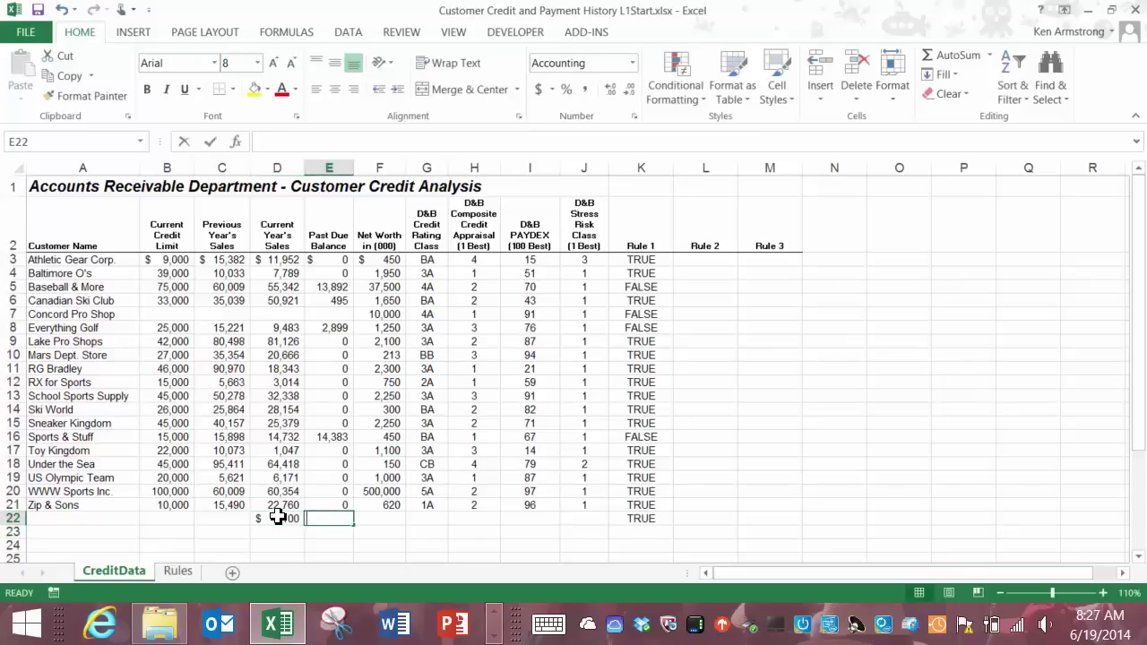
key("Return")
key("Up")
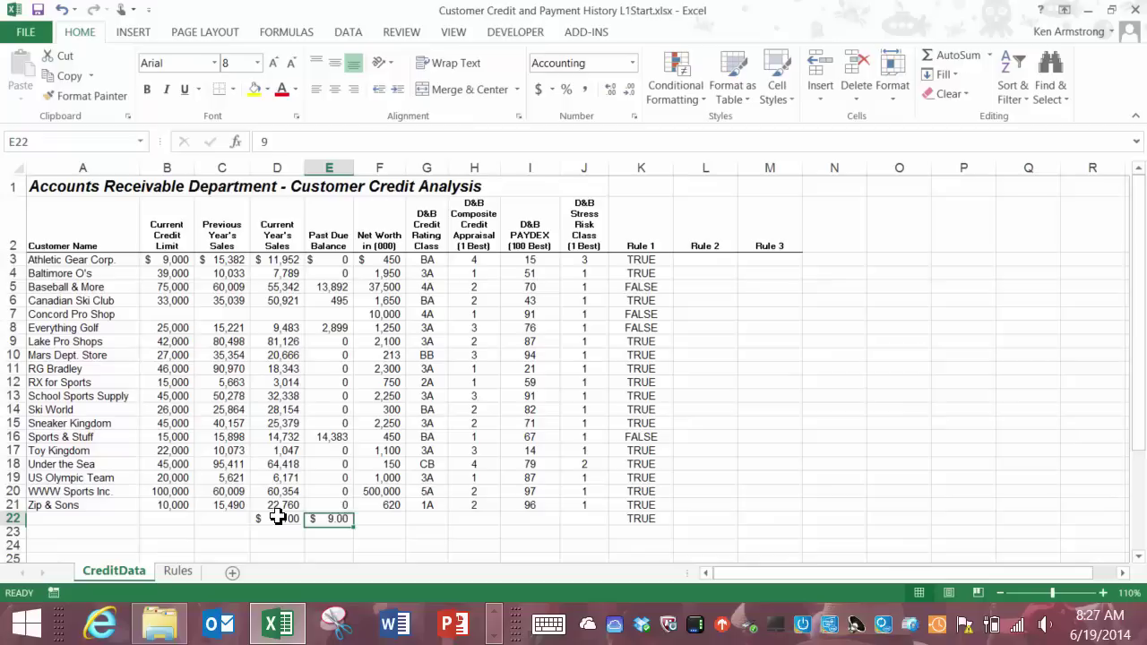
key("Right")
key("Right")
key("Right")
key("Right")
key("Right")
key("Right")
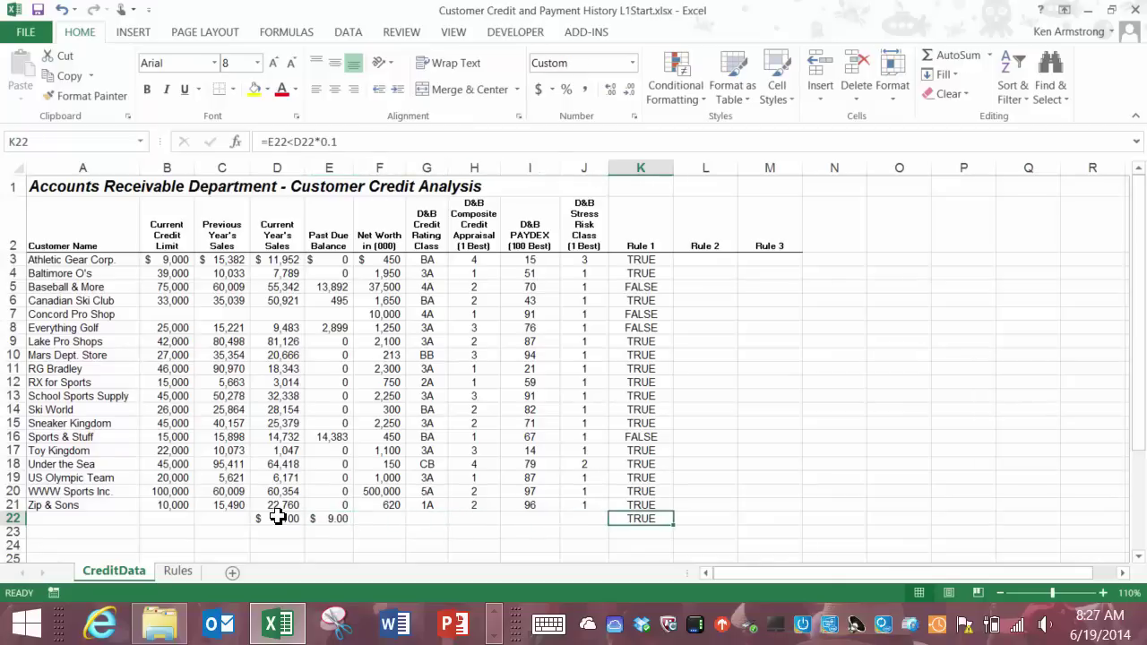
key("Left")
key("Left")
key("Left")
key("Left")
key("Left")
key("Left")
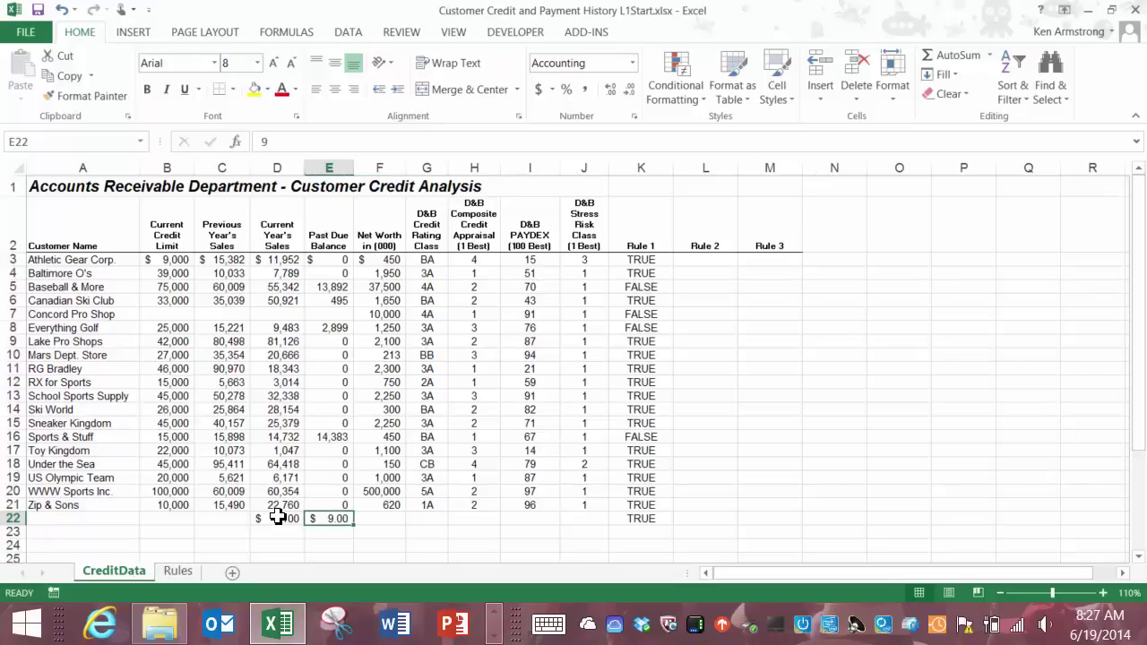
type("9.")
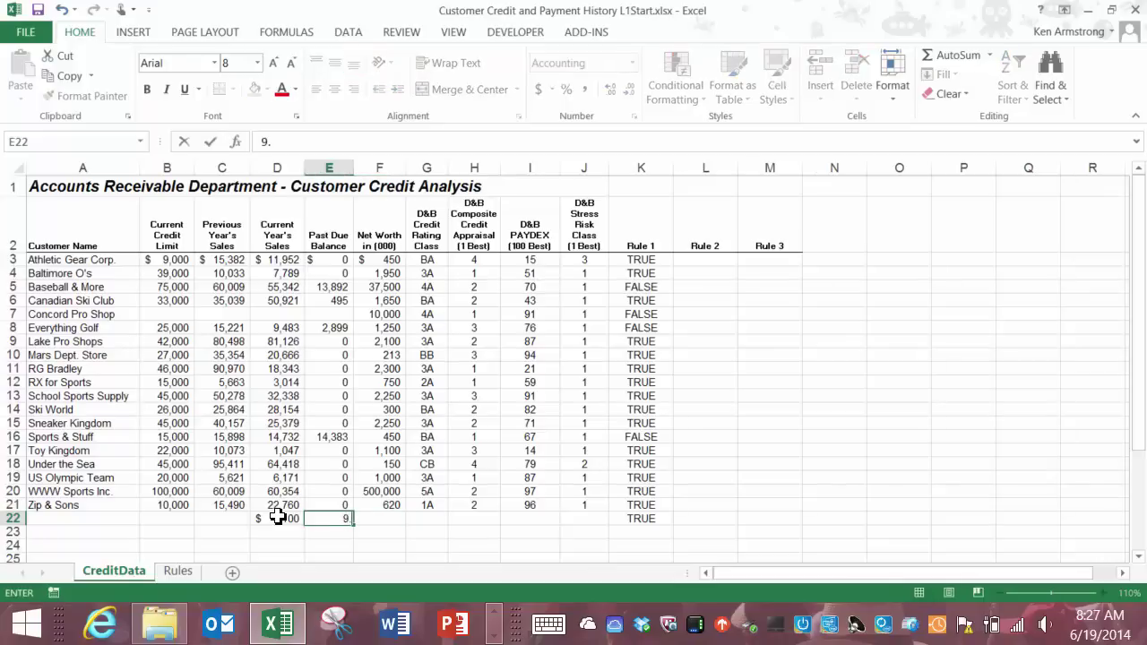
type("9")
key("Return")
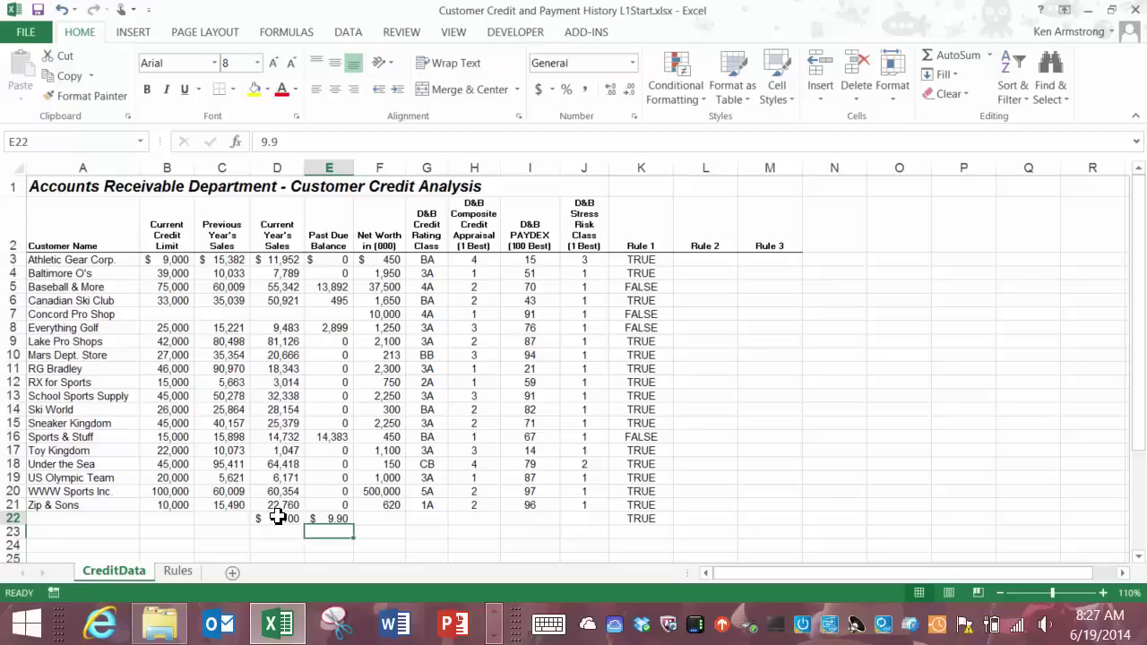
key("Up")
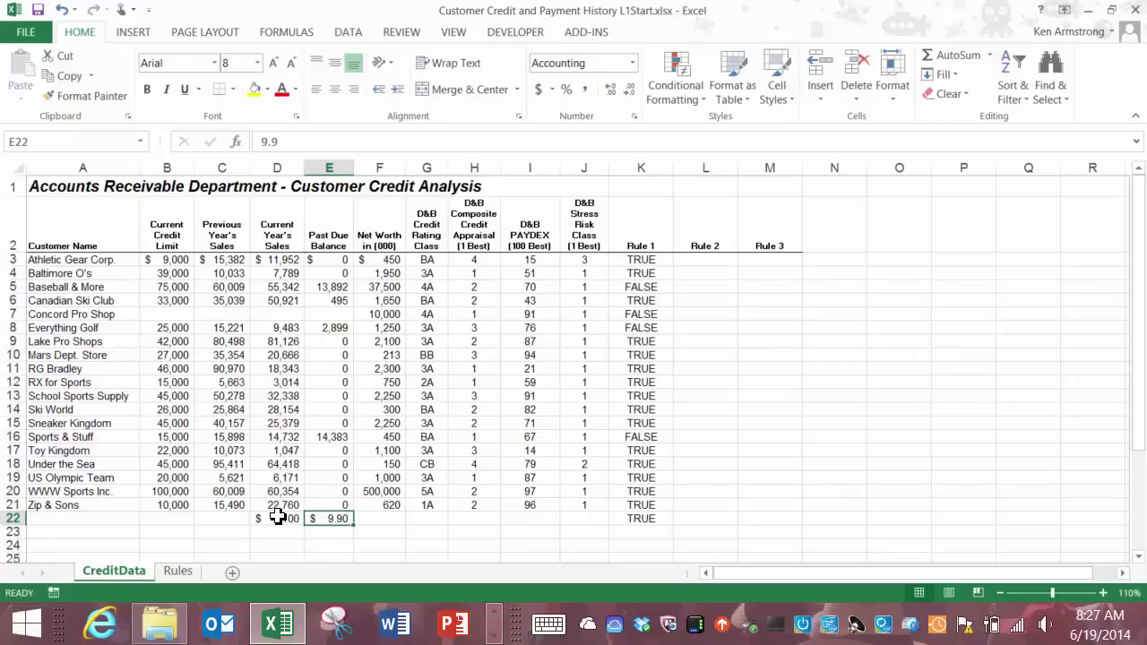
type("10")
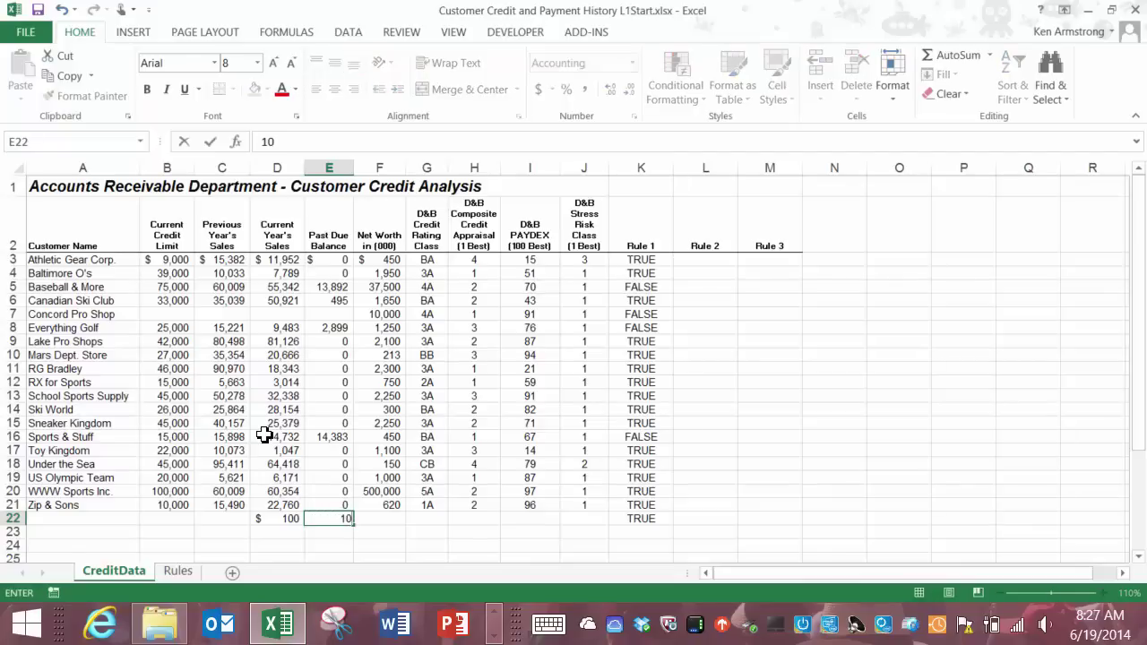
key("Return")
key("Up")
Name the row 22 customer 'test account' in A22
key("Right")
key("Right")
key("Right")
key("Right")
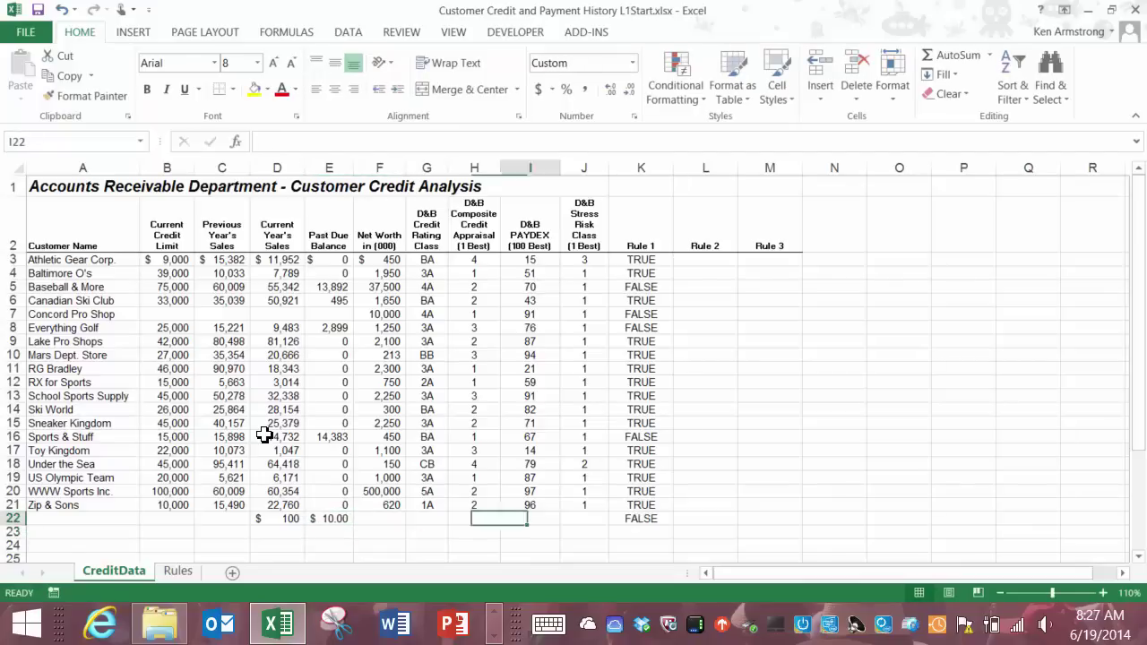
key("Right")
key("Right")
key("Left")
key("Left")
key("Left")
key("Left")
key("Left")
key("Left")
key("Left")
key("Left")
key("Left")
key("Left")
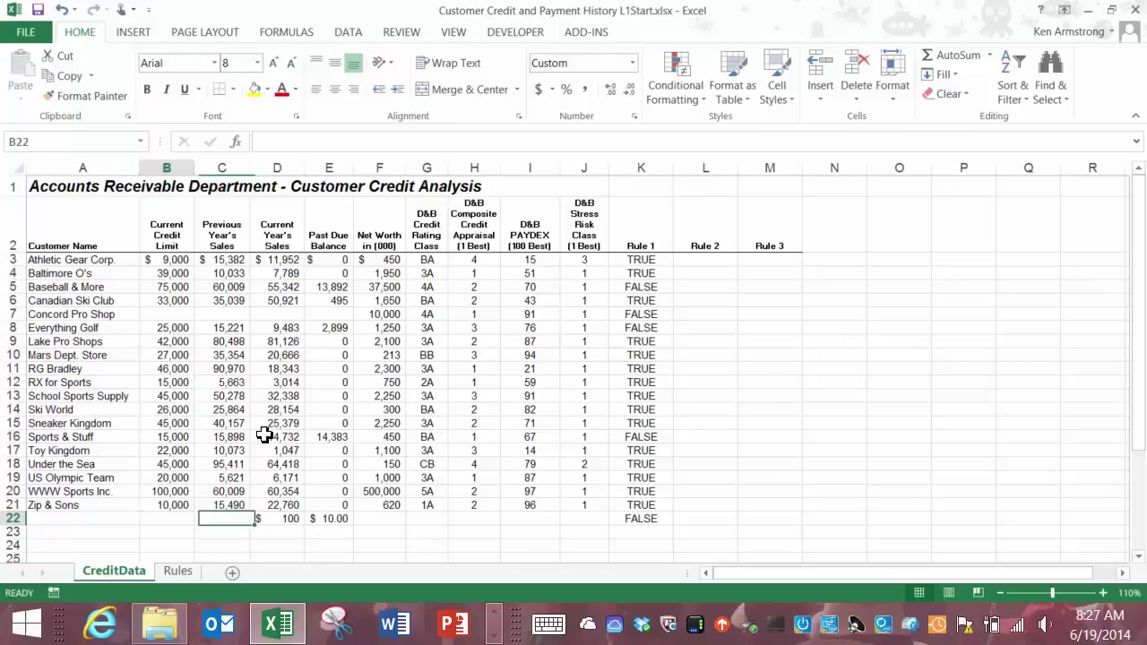
type("test a")
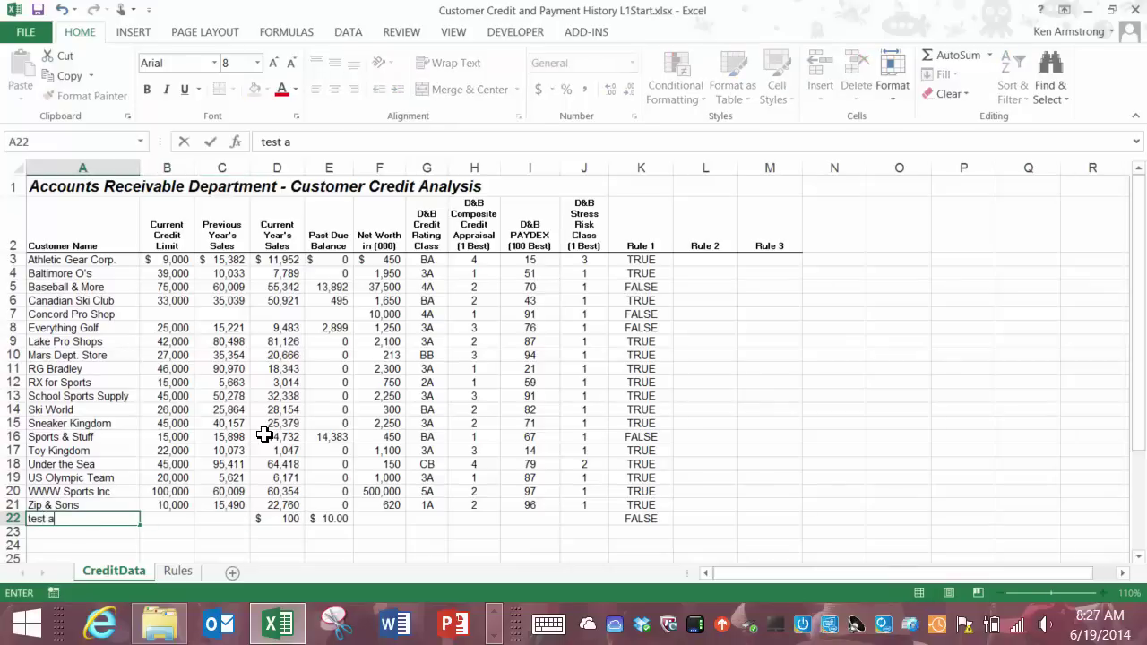
type("ccount")
key("Return")
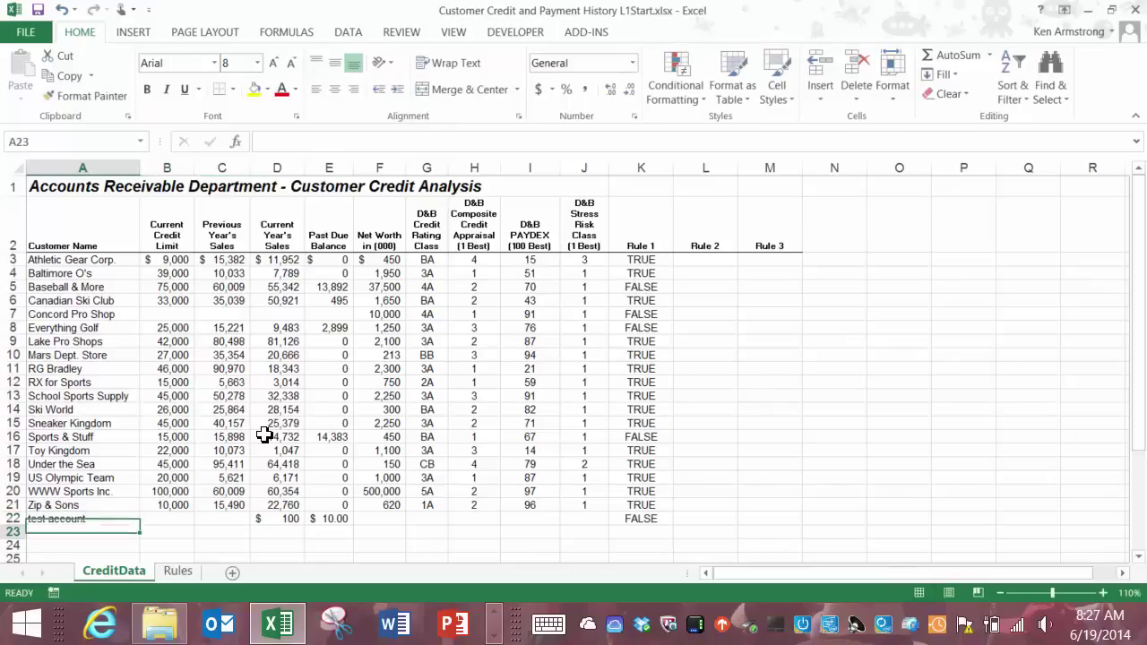
key("Up")
key("Right")
key("Right")
key("Right")
key("Right")
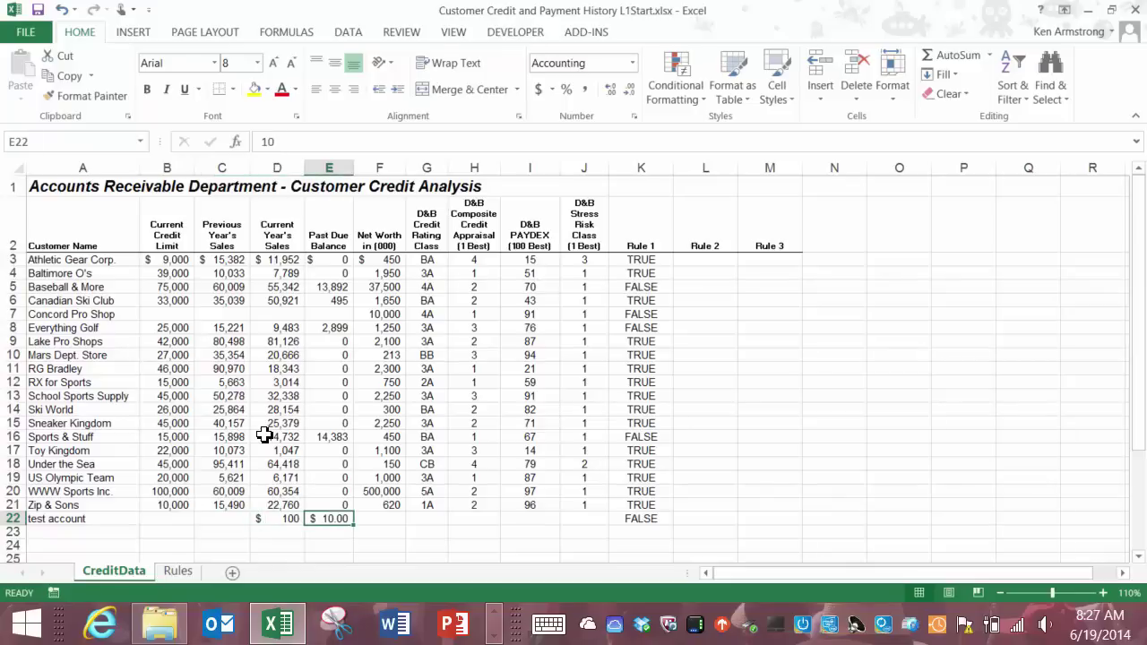
left_click(178, 571)
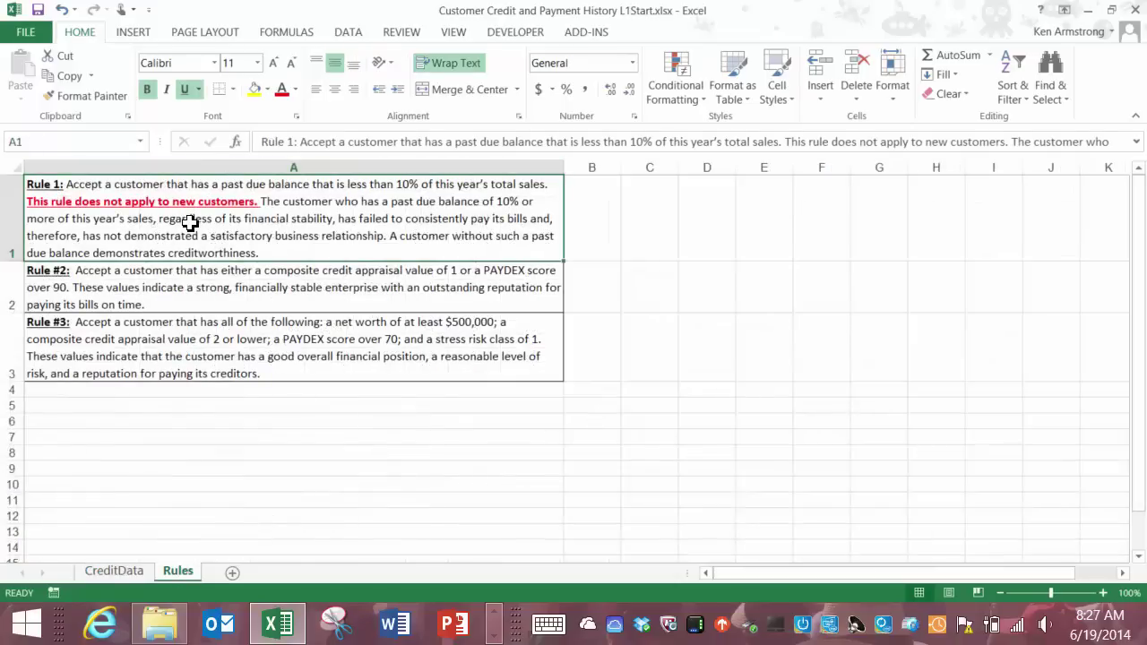
double_click(255, 200)
left_click_drag(255, 201, 9, 201)
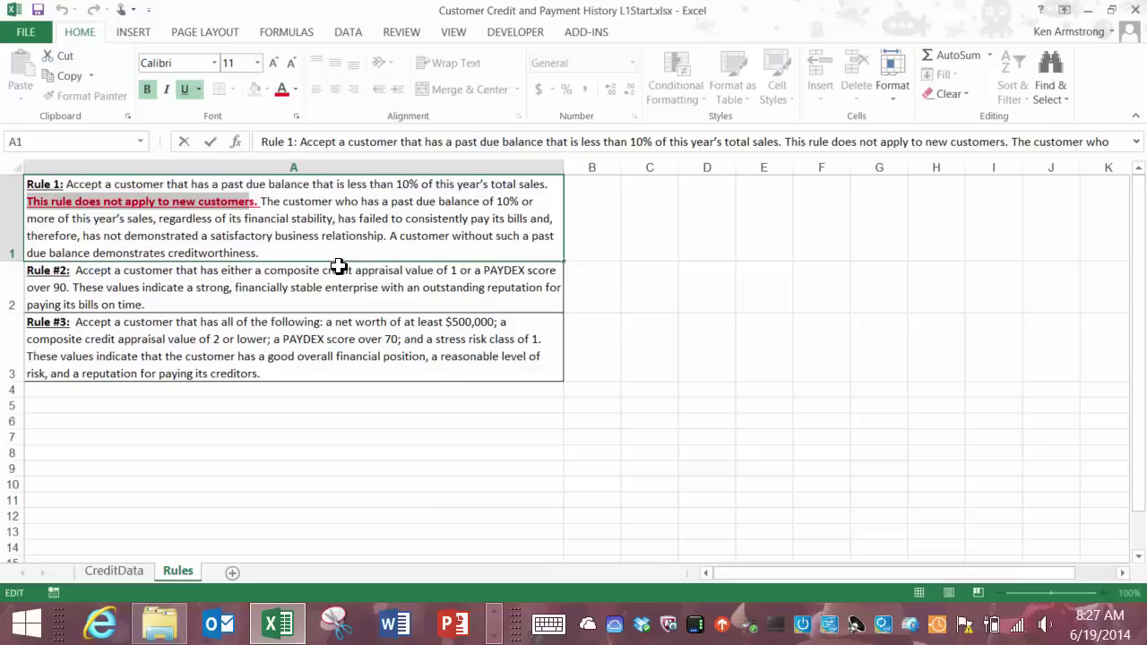
left_click(103, 571)
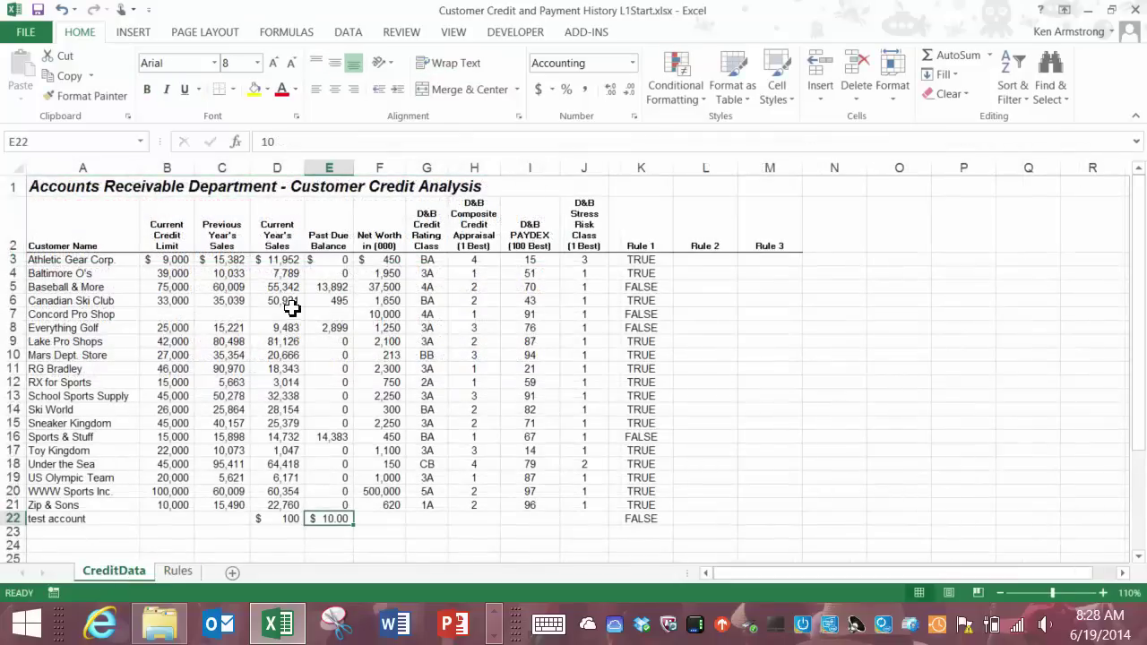
Review Concord Pro Shop's row 7 values and clear its Rule 1 result in K7
left_click(639, 315)
key("Left")
key("Left")
key("Left")
key("Left")
key("Left")
key("Left")
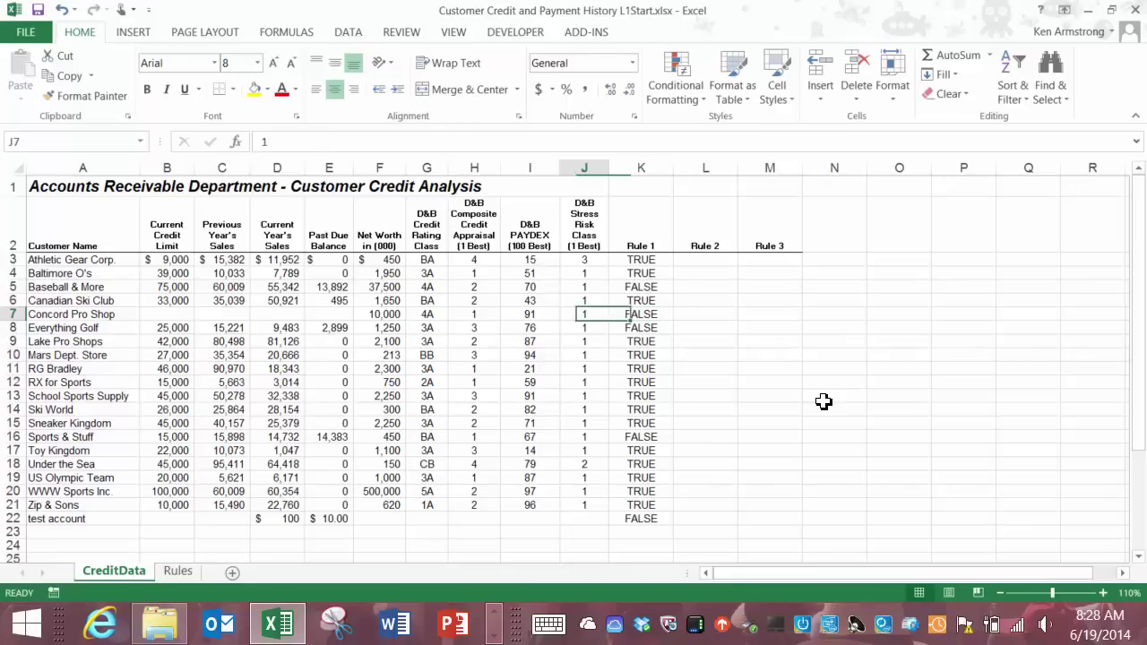
key("Left")
key("Left")
key("Left")
key("Left")
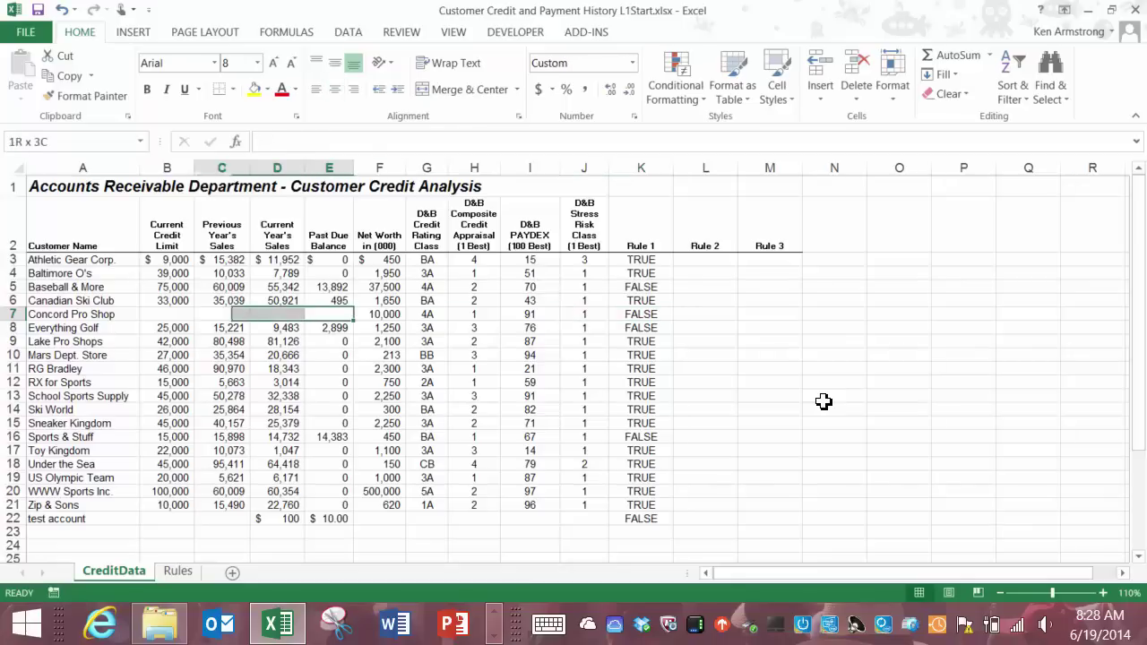
key("Right")
key("Right")
key("Right")
key("Right")
key("Right")
key("Right")
key("Right")
key("Right")
key("Right")
key("Right")
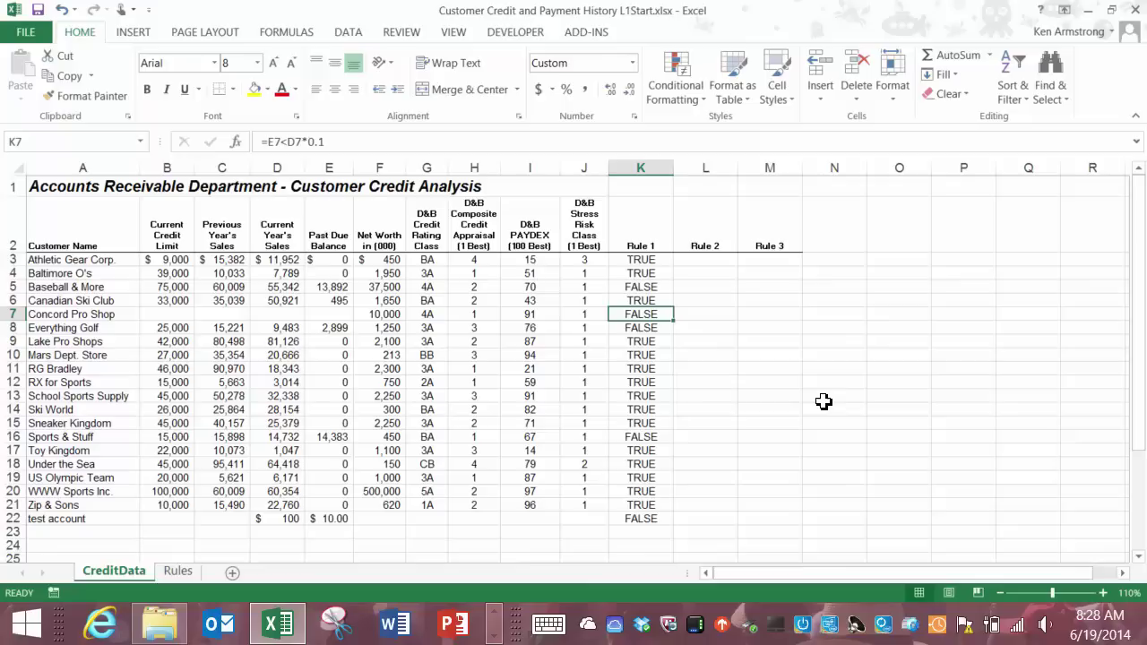
key("Left")
key("Left")
key("Left")
key("Left")
key("Left")
key("Left")
key("Left")
key("Left")
key("Left")
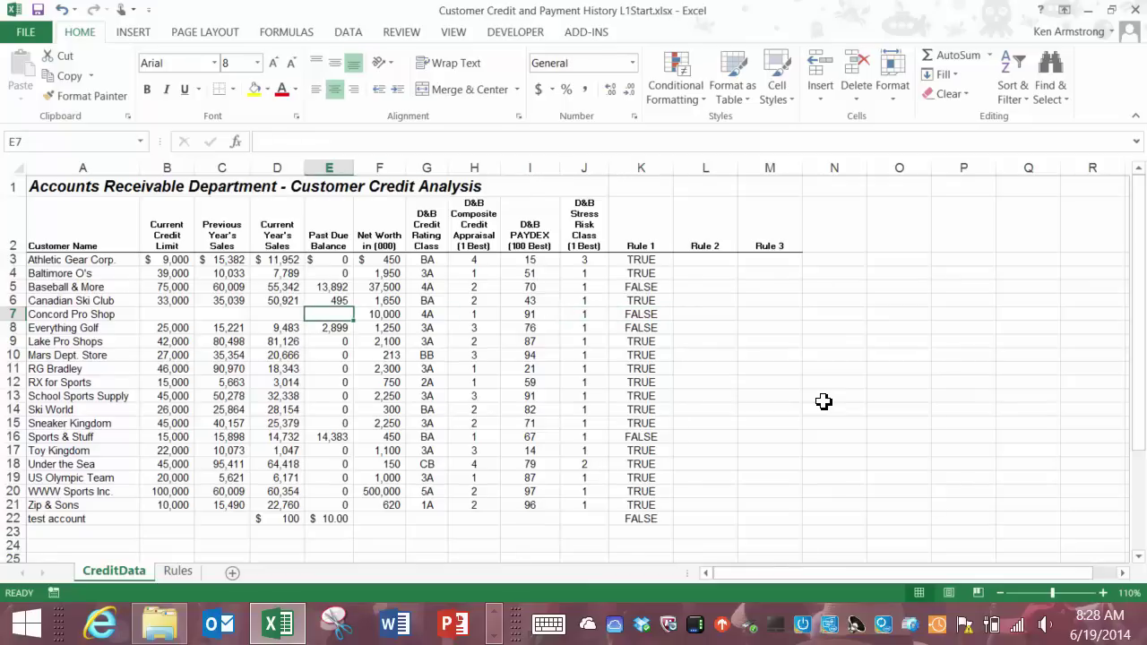
key("Right")
key("Right")
key("Right")
key("Right")
key("Right")
key("Right")
key("Right")
key("Right")
key("Right")
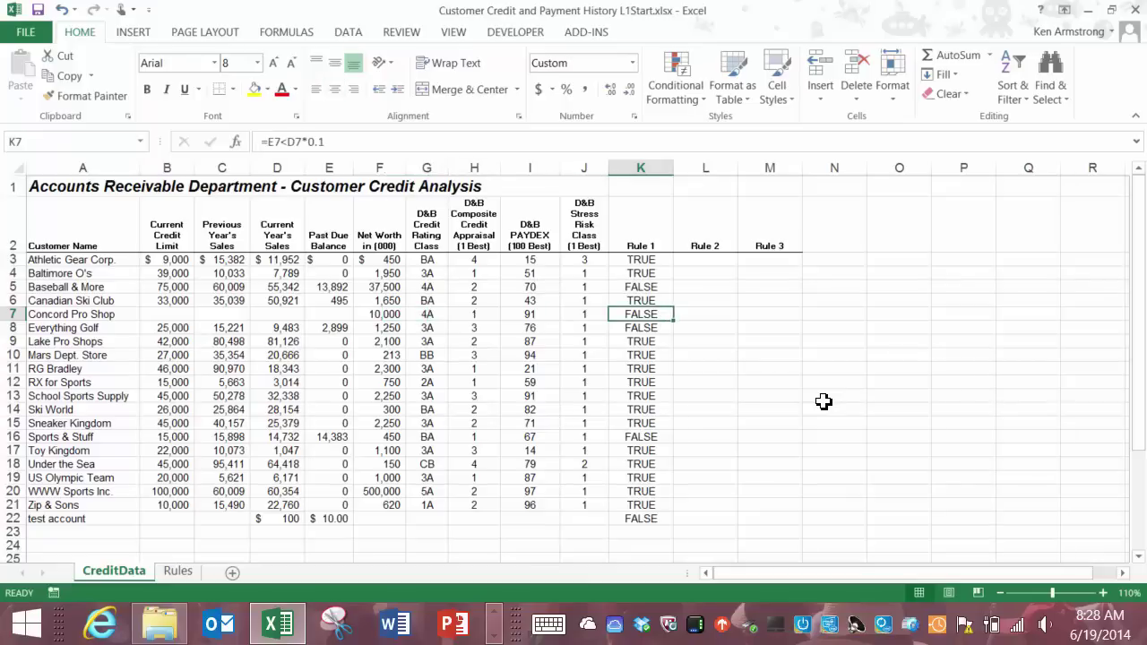
key("Delete")
key("Right")
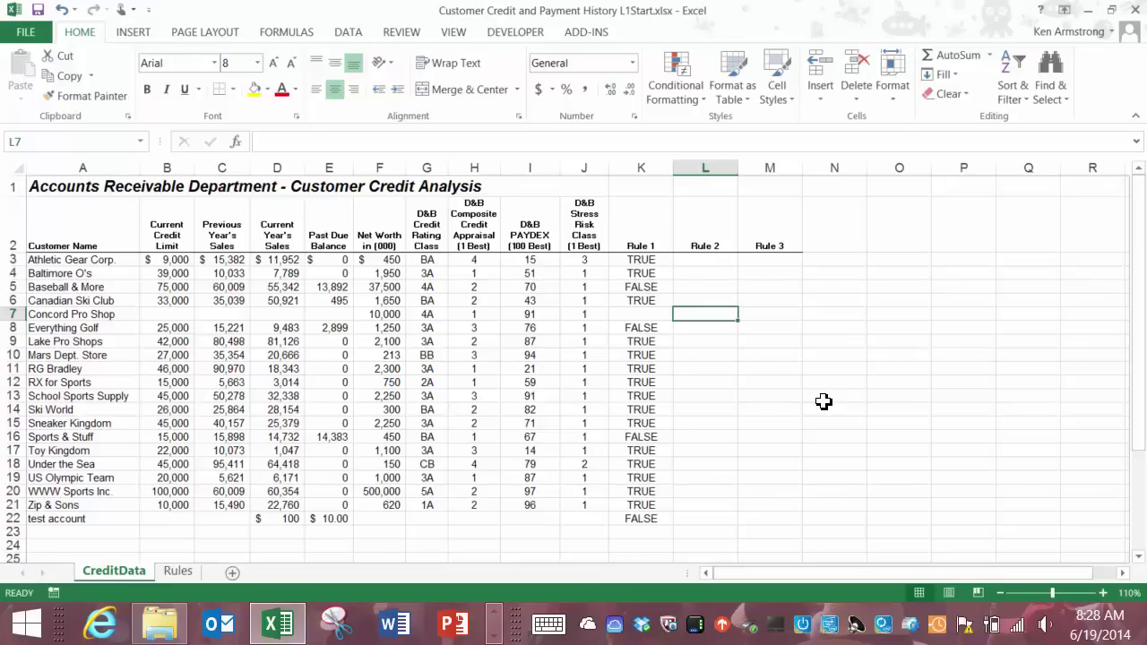
left_click(654, 262)
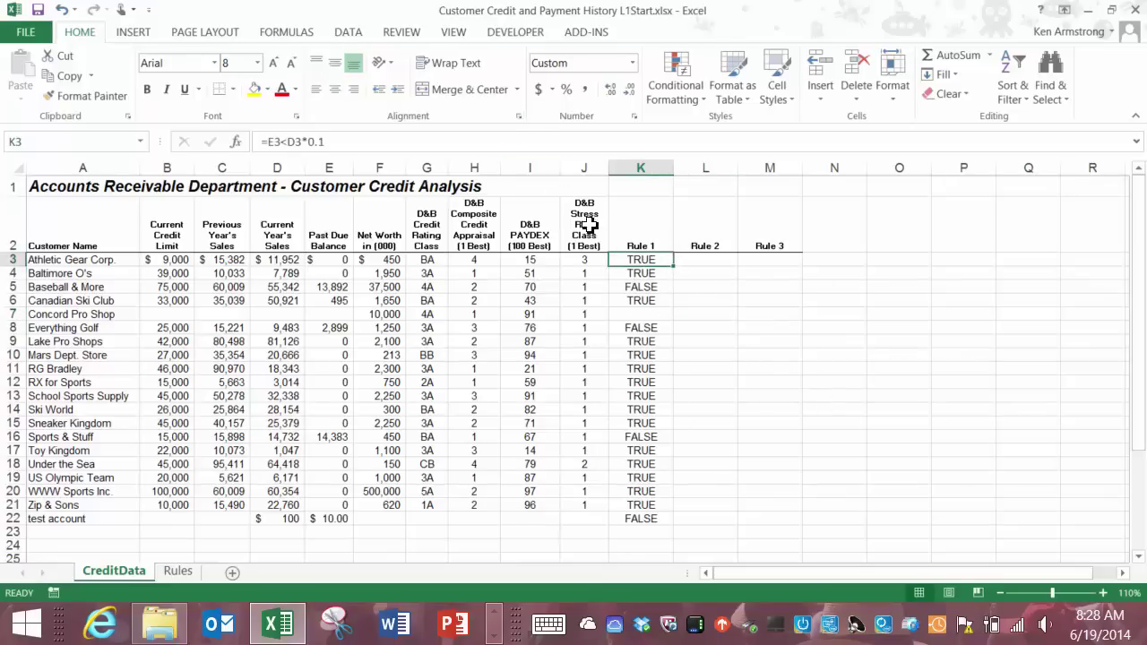
left_click(722, 259)
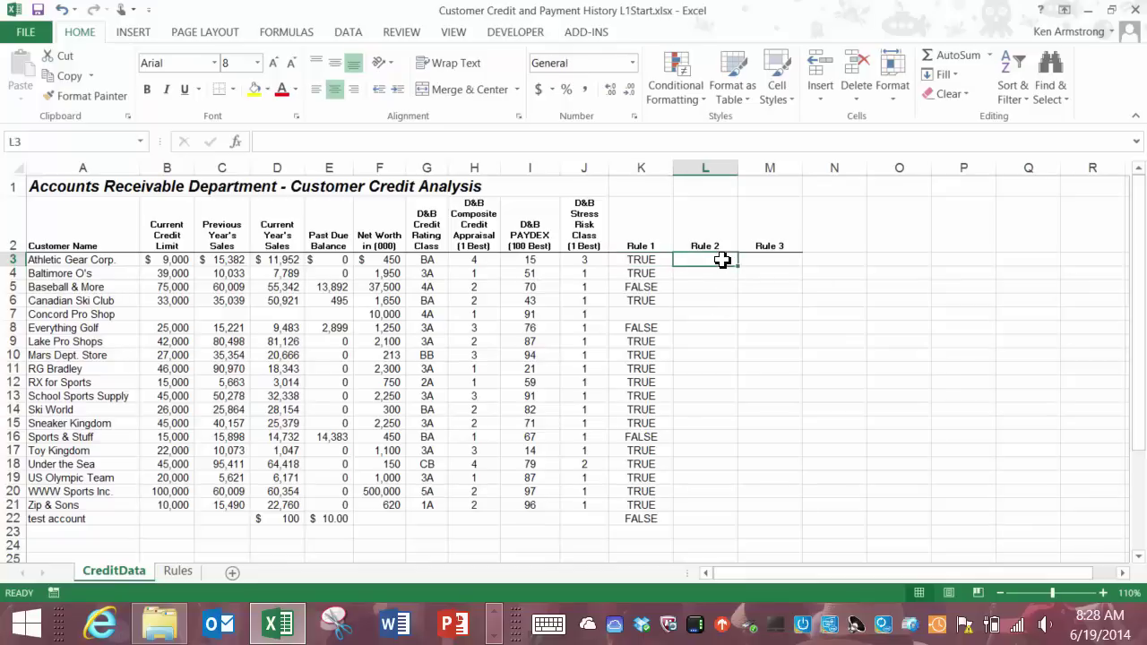
type(">")
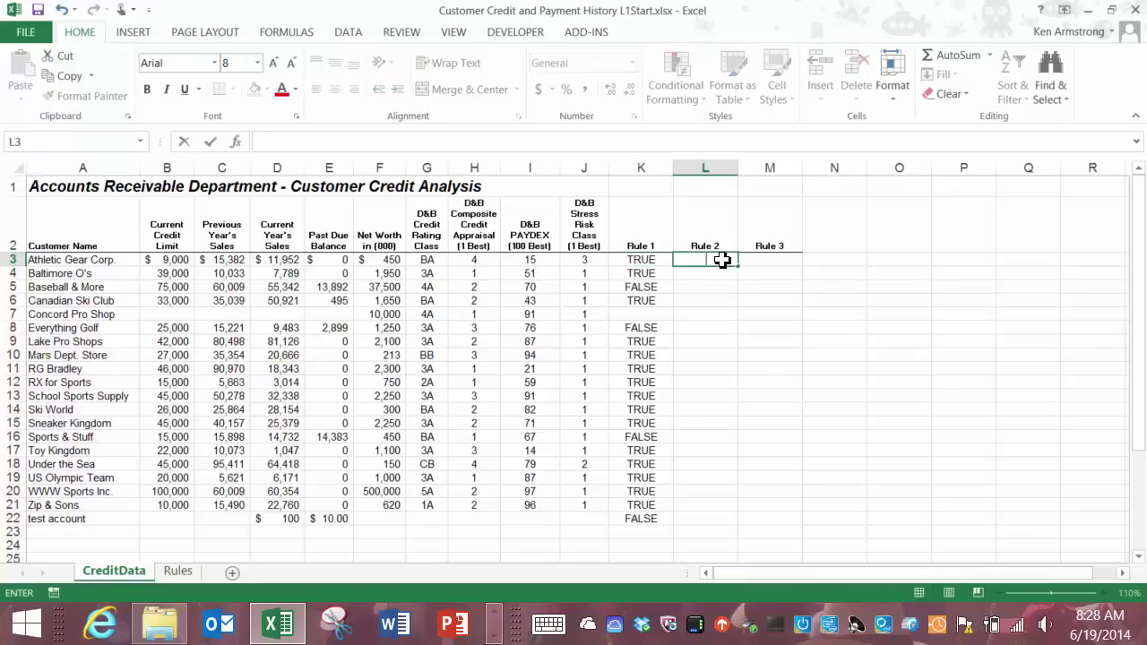
key("BackSpace")
type("=")
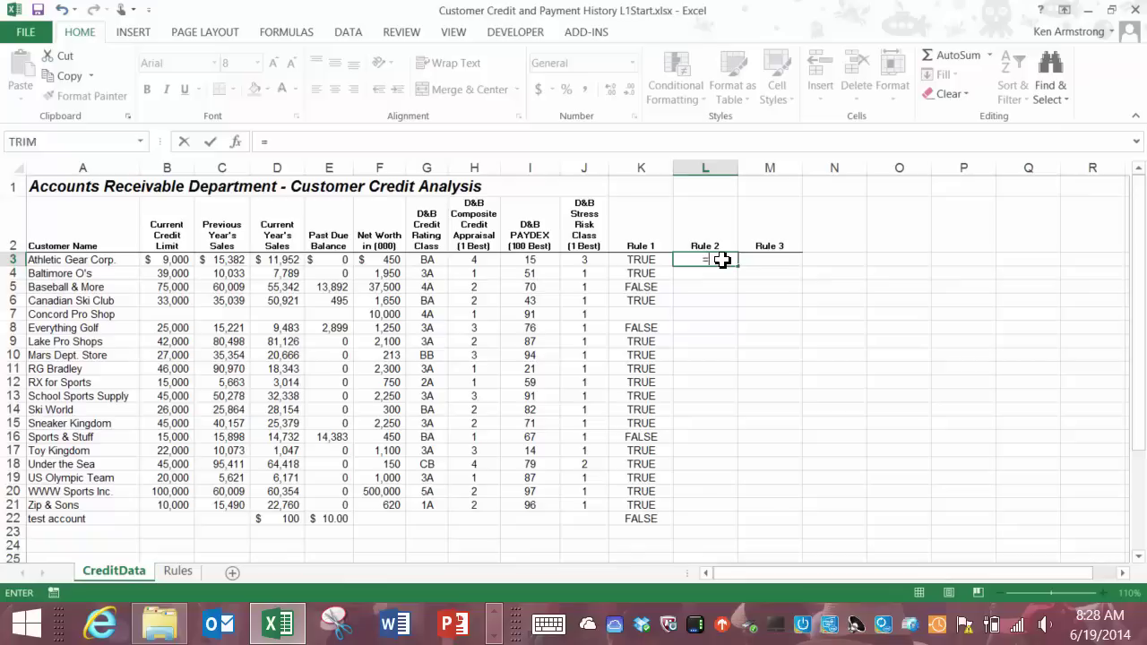
key("BackSpace")
type("<>")
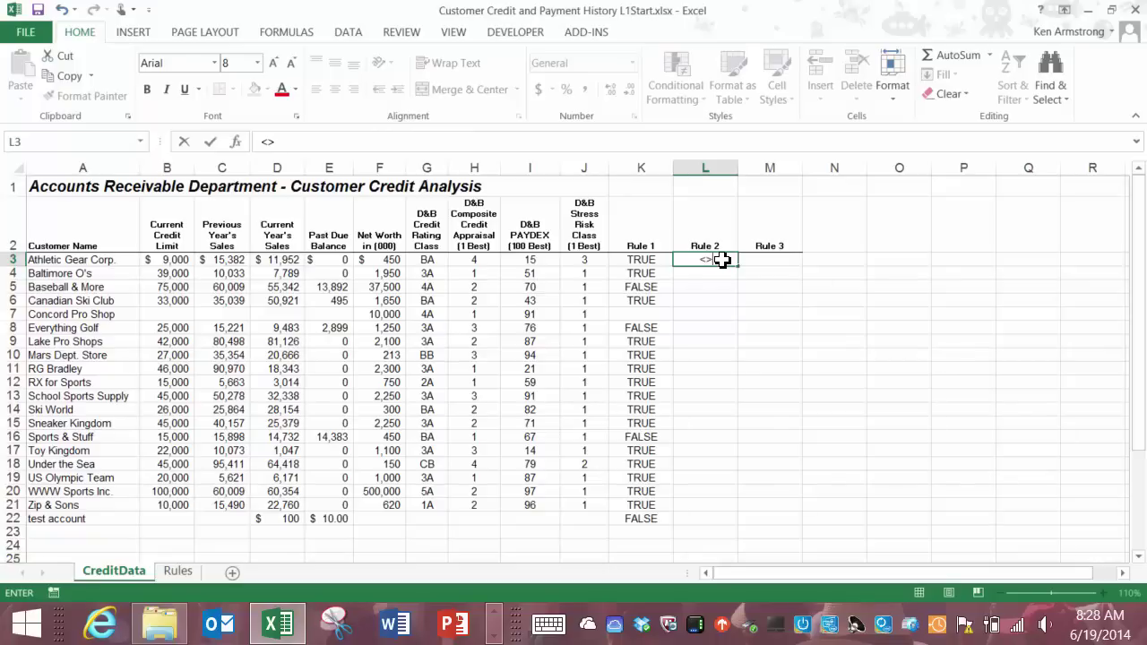
key("BackSpace")
key("BackSpace")
key("BackSpace")
key("BackSpace")
key("BackSpace")
key("BackSpace")
key("Return")
left_click(722, 260)
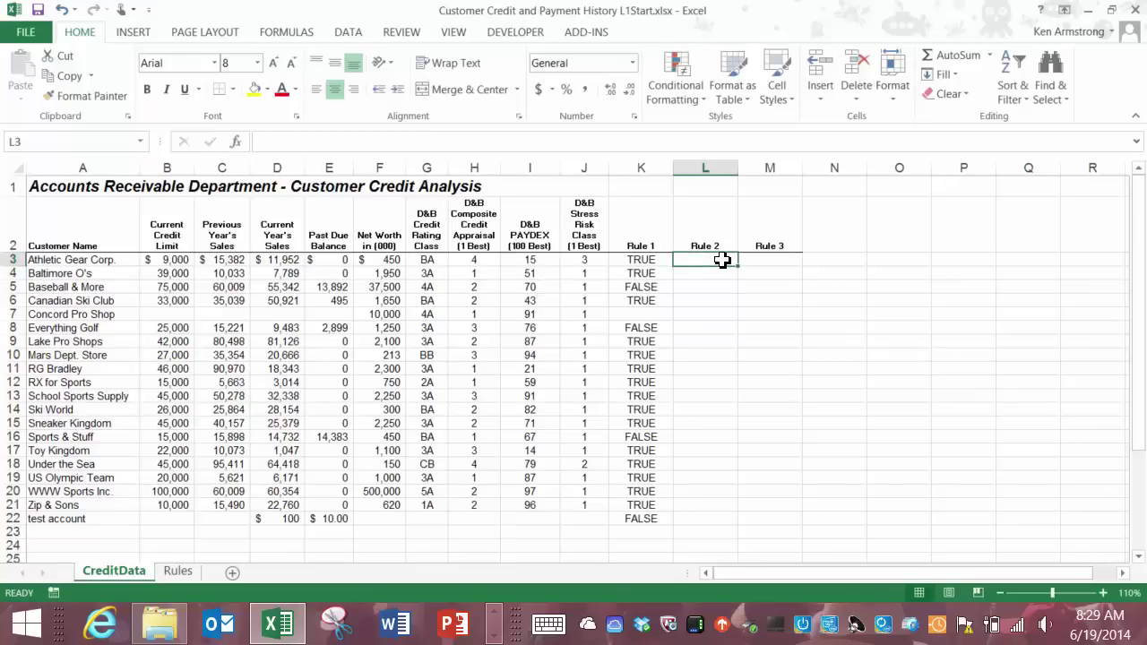
key("Left")
key("Left")
key("Left")
key("Left")
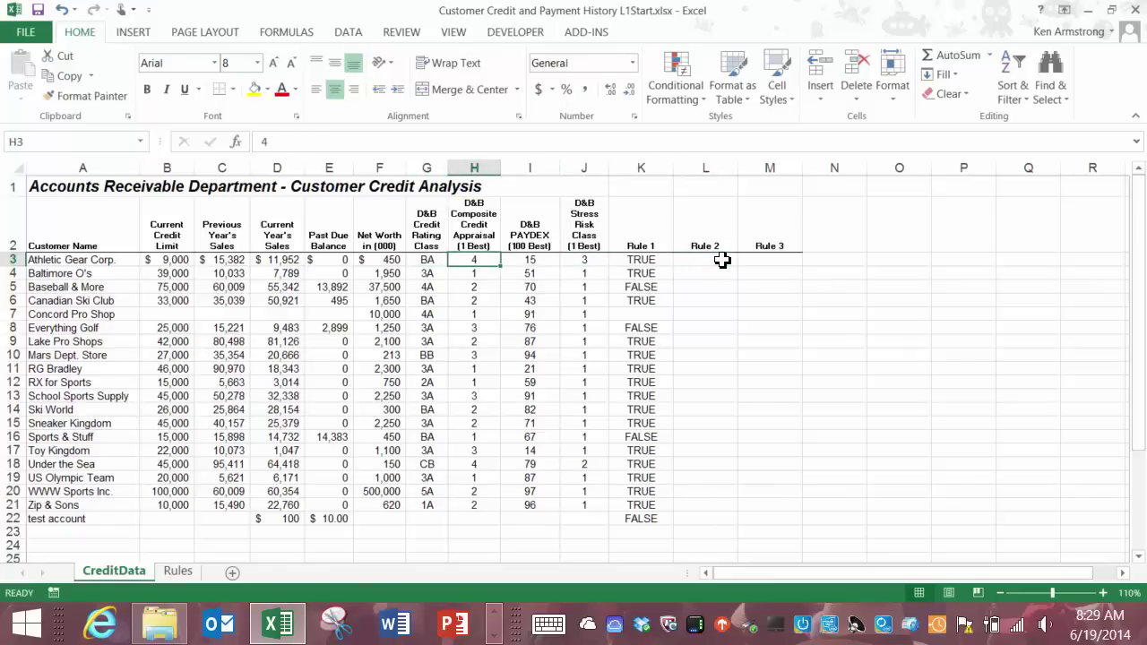
key("Down")
key("Right")
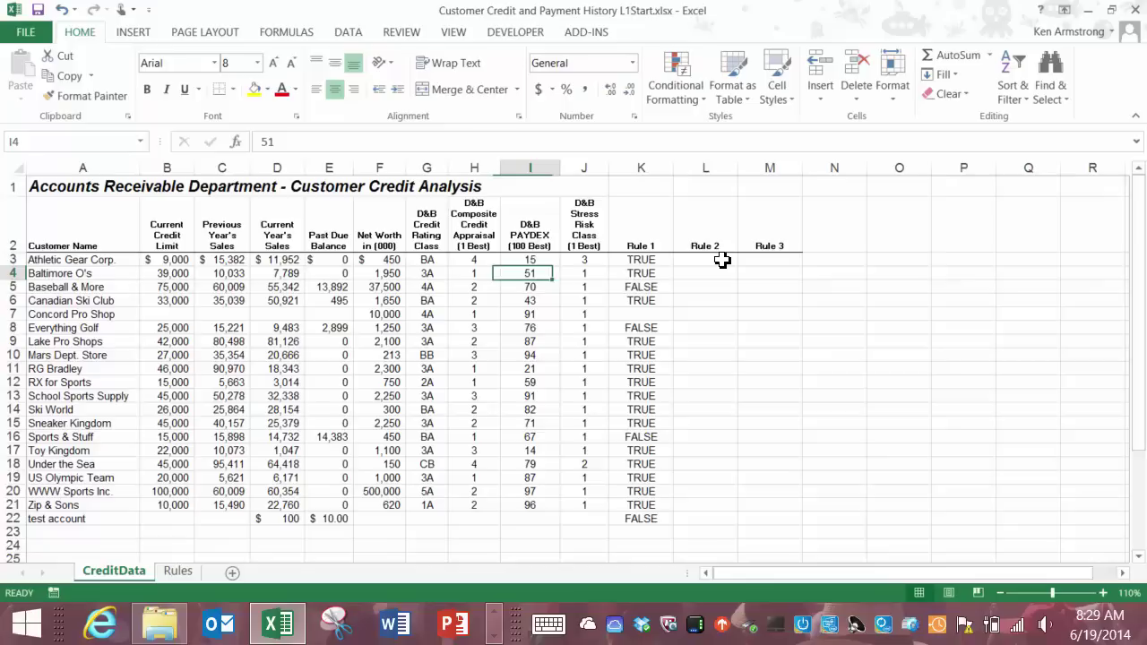
key("Down")
key("Down")
key("Down")
key("Up")
key("Up")
key("Up")
key("Up")
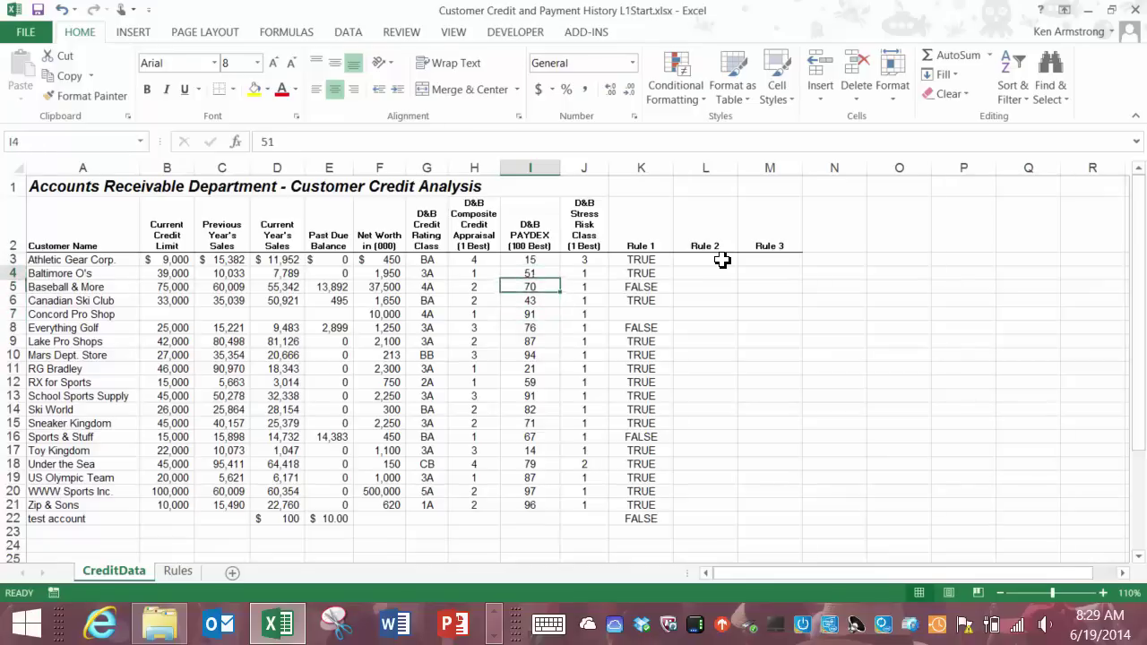
key("Left")
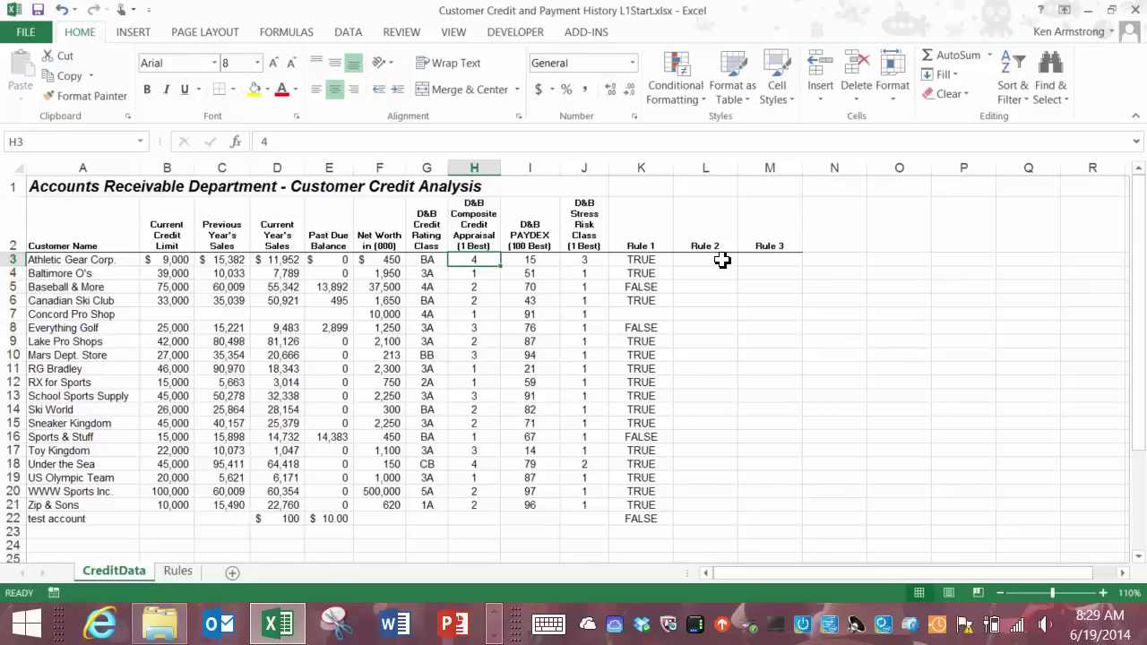
key("Right")
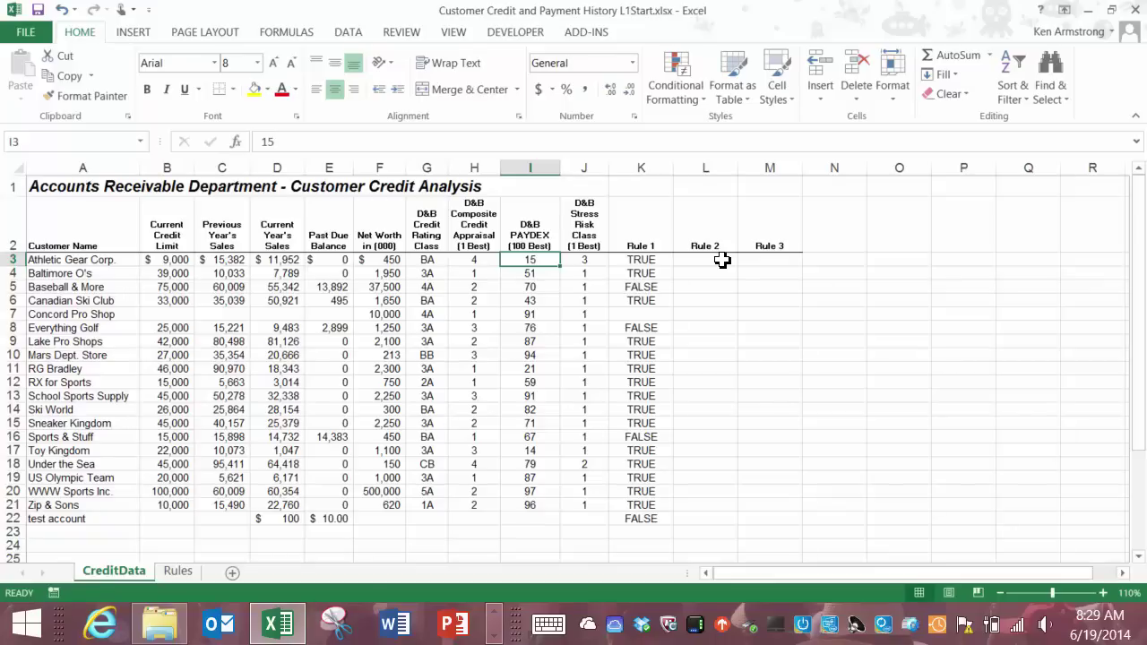
key("Left")
key("Right")
key("shift+Left")
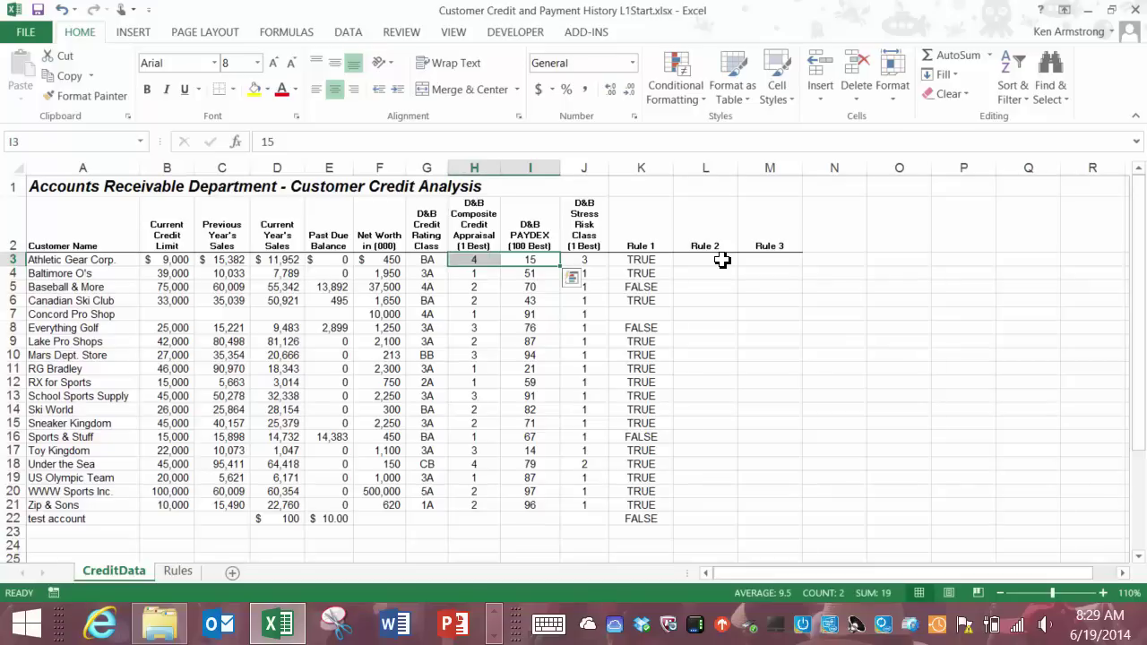
key("Right")
key("Right")
key("Right")
key("Right")
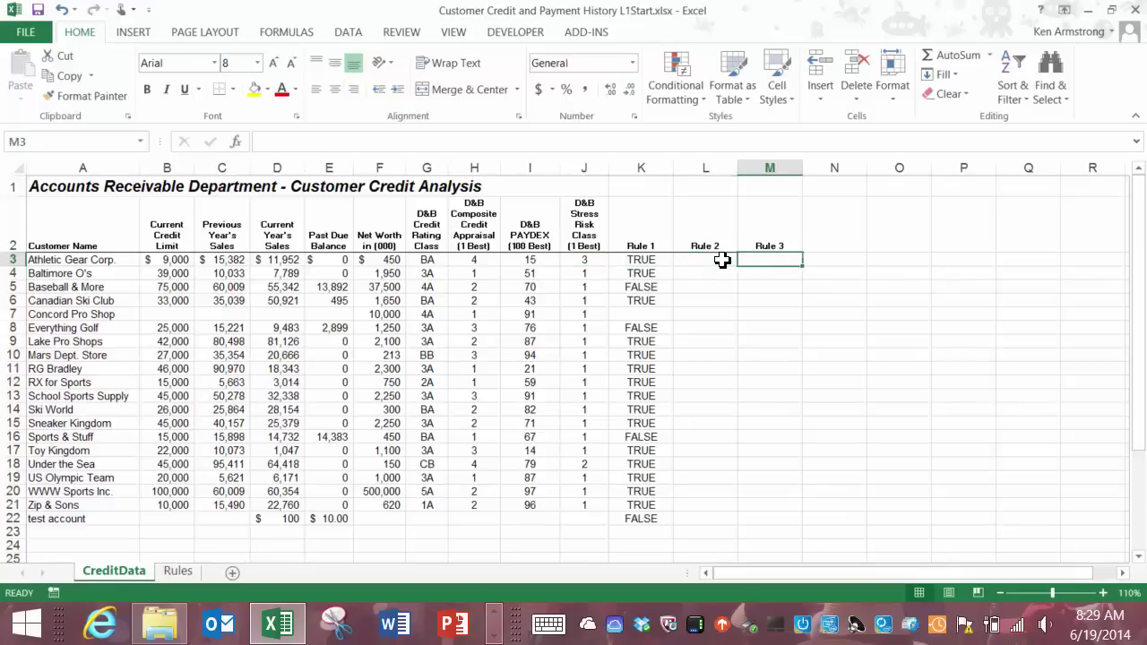
key("Right")
key("Right")
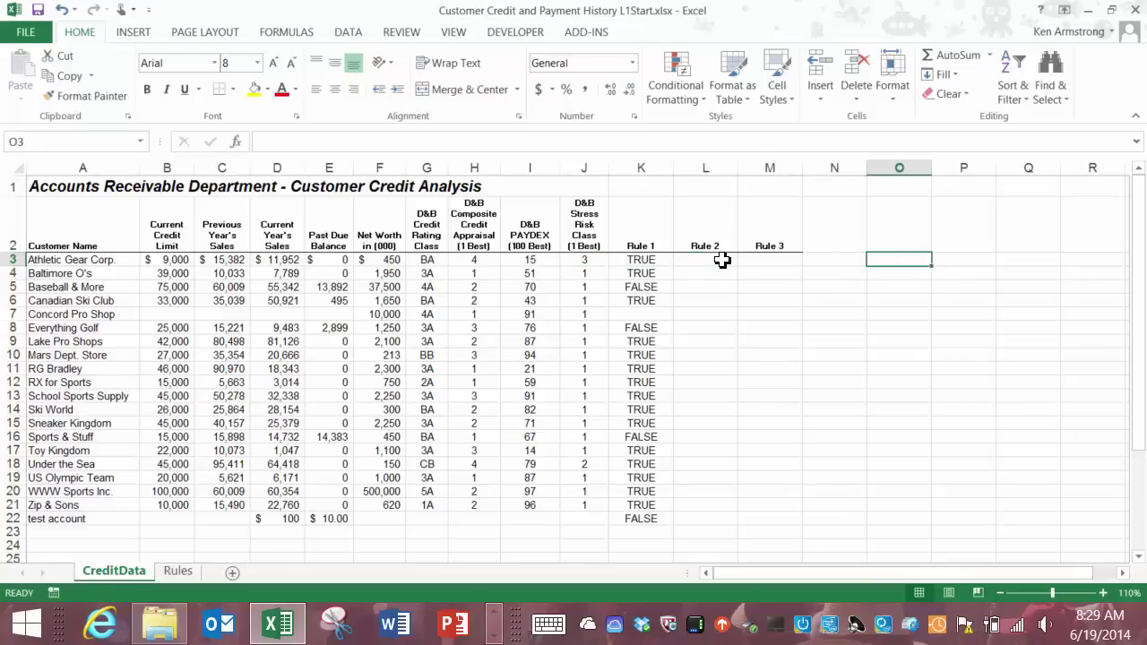
key("Right")
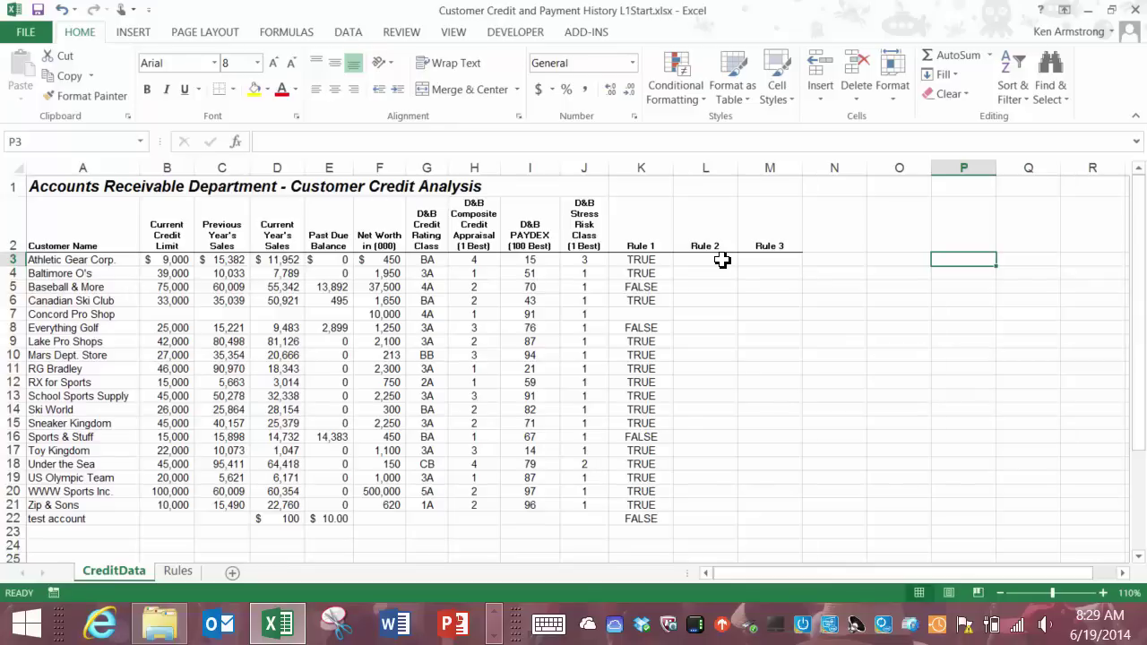
key("Left")
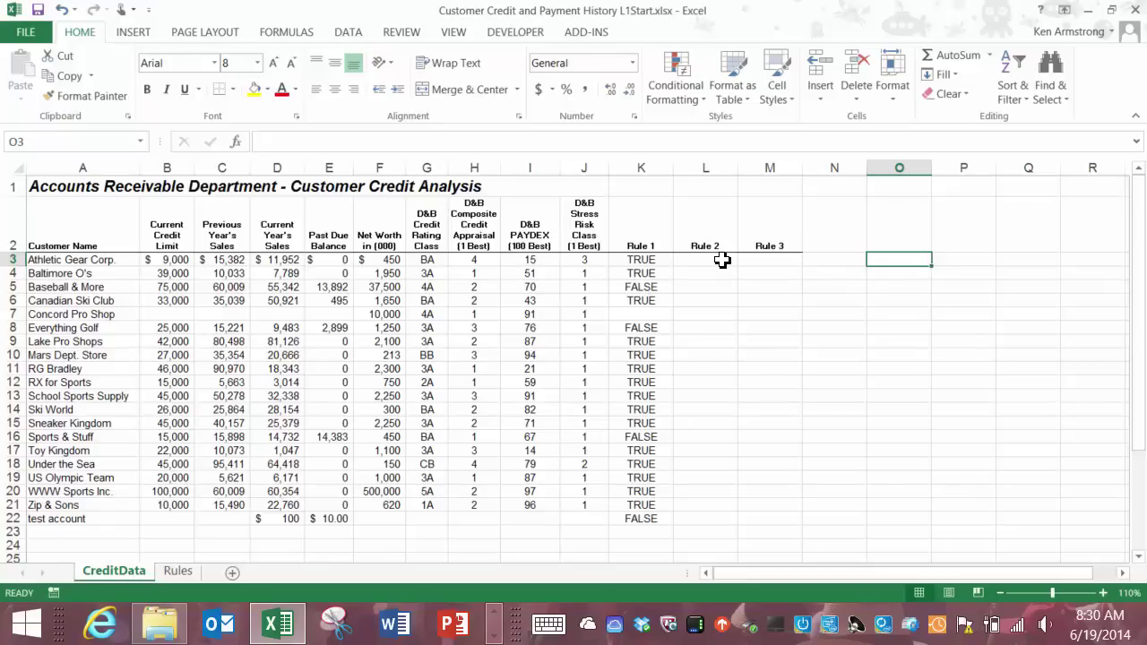
Enter test values FALSE, TRUE, FALSE in O3:O5
type("false")
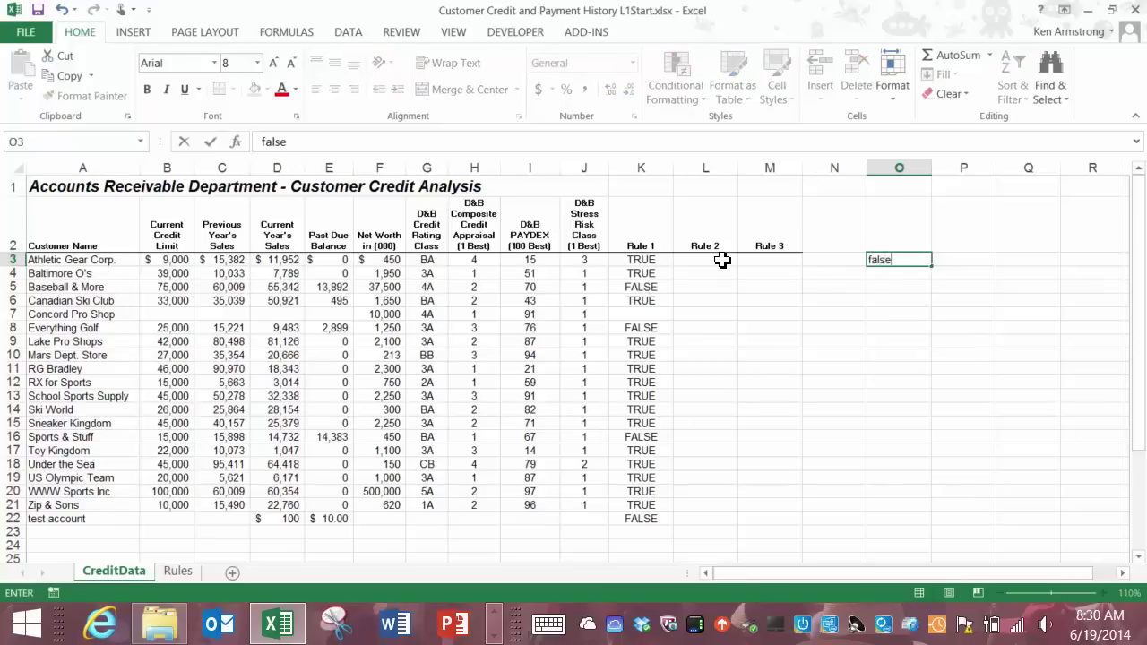
key("Return")
type("true")
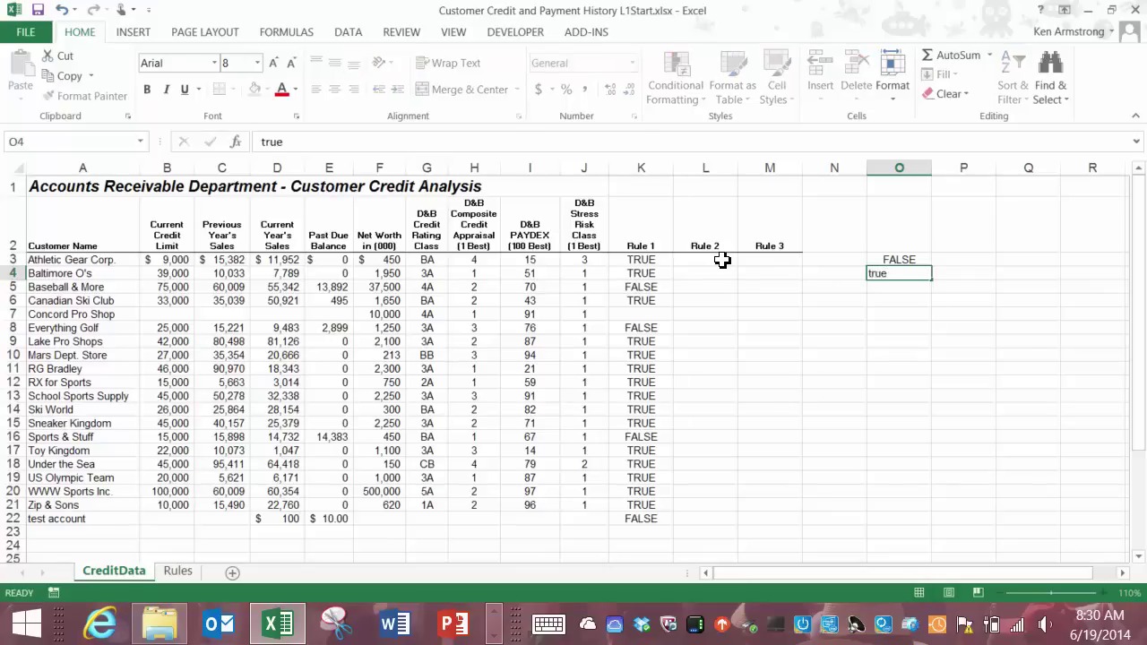
key("Return")
type("false")
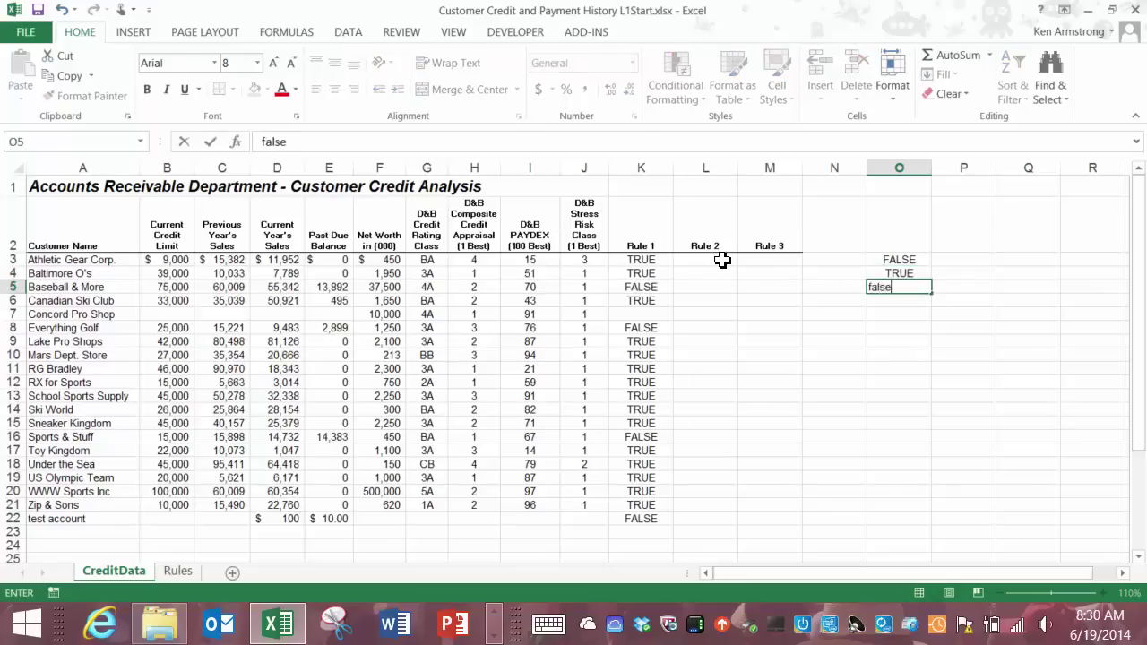
key("Return")
Write =OR(O3:O5) in P3
key("Up")
key("Up")
key("Up")
key("Right")
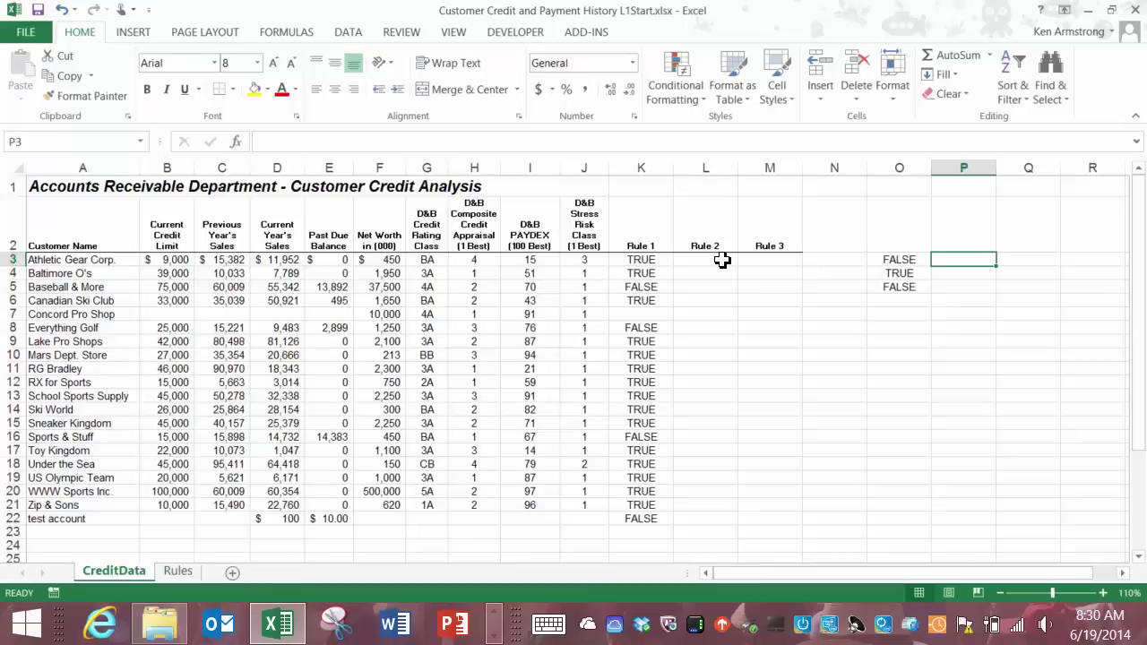
type("=or(")
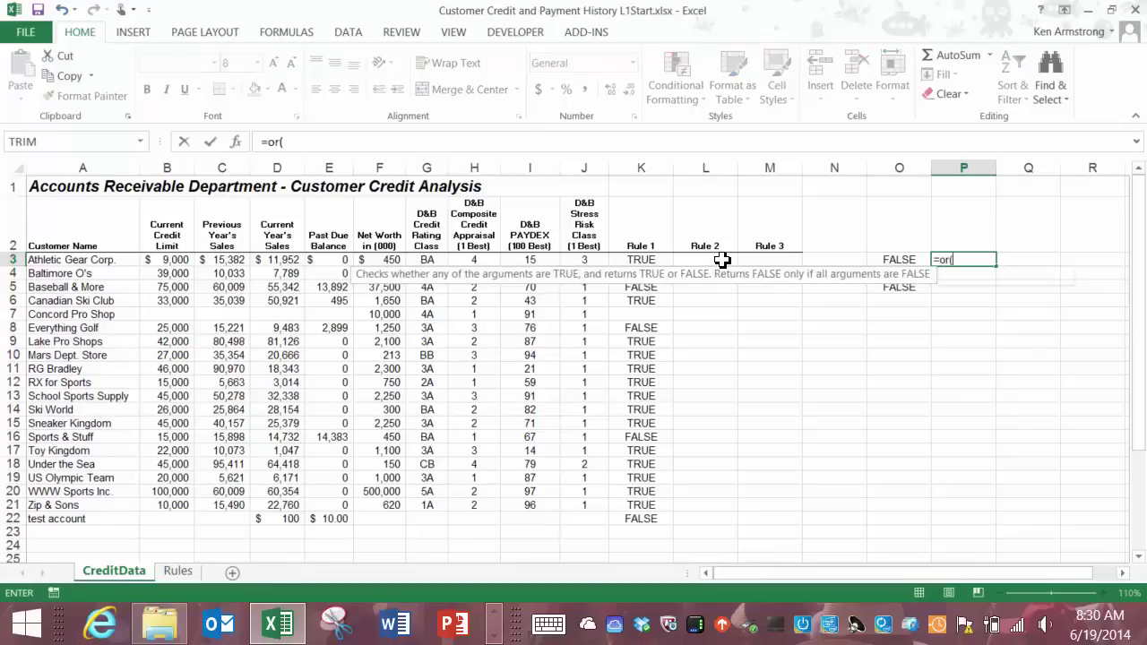
key("Left")
key("shift+Down")
key("shift+Down")
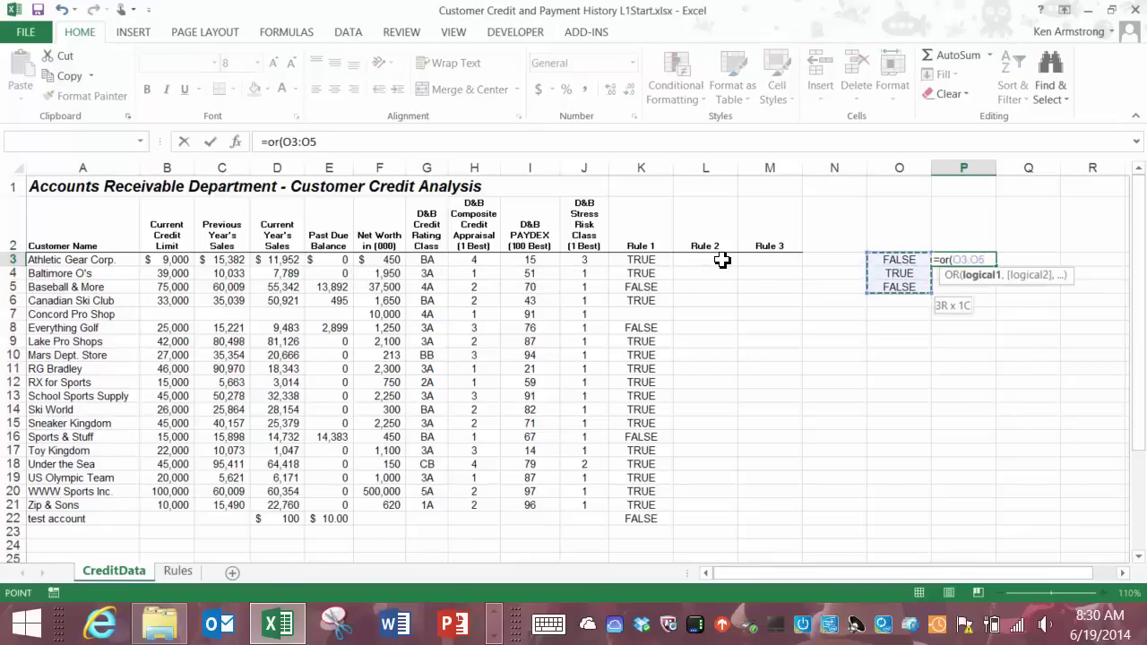
key("ctrl+Return")
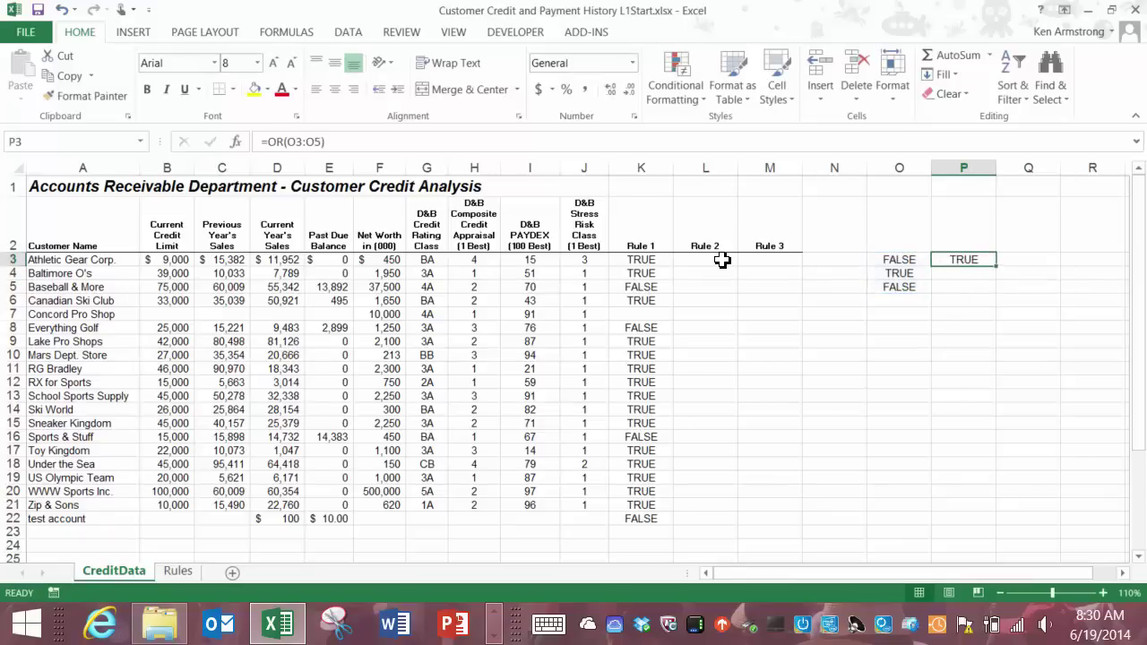
key("Left")
key("Down")
key("Down")
Change O4 to FALSE and confirm P3's OR result becomes FALSE
key("Up")
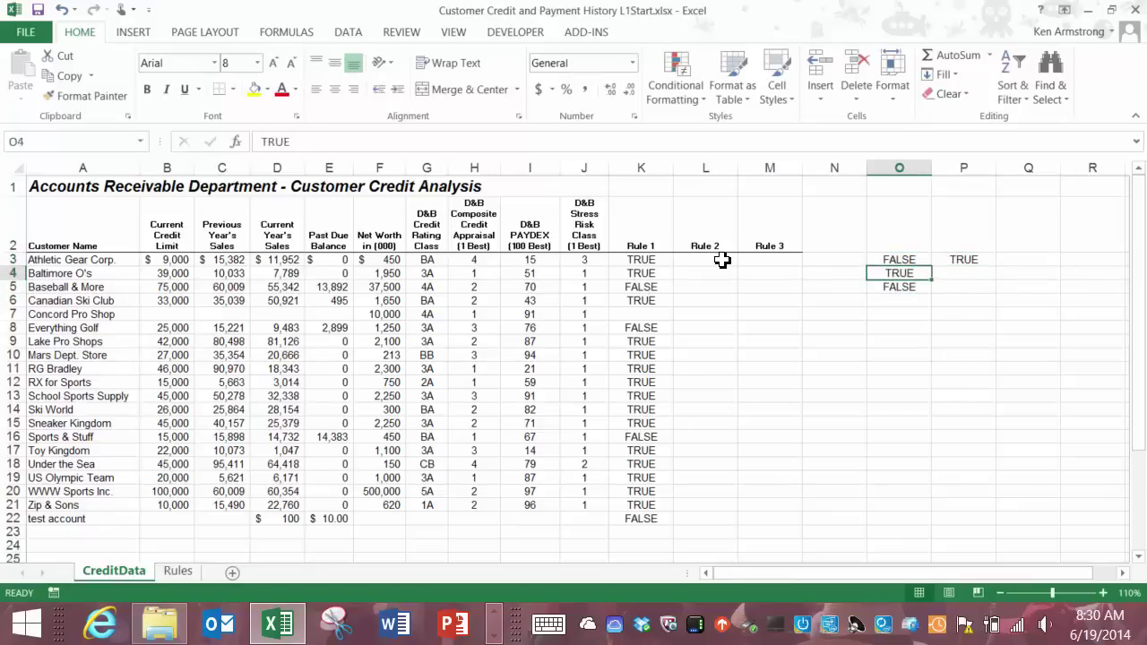
key("Right")
key("Up")
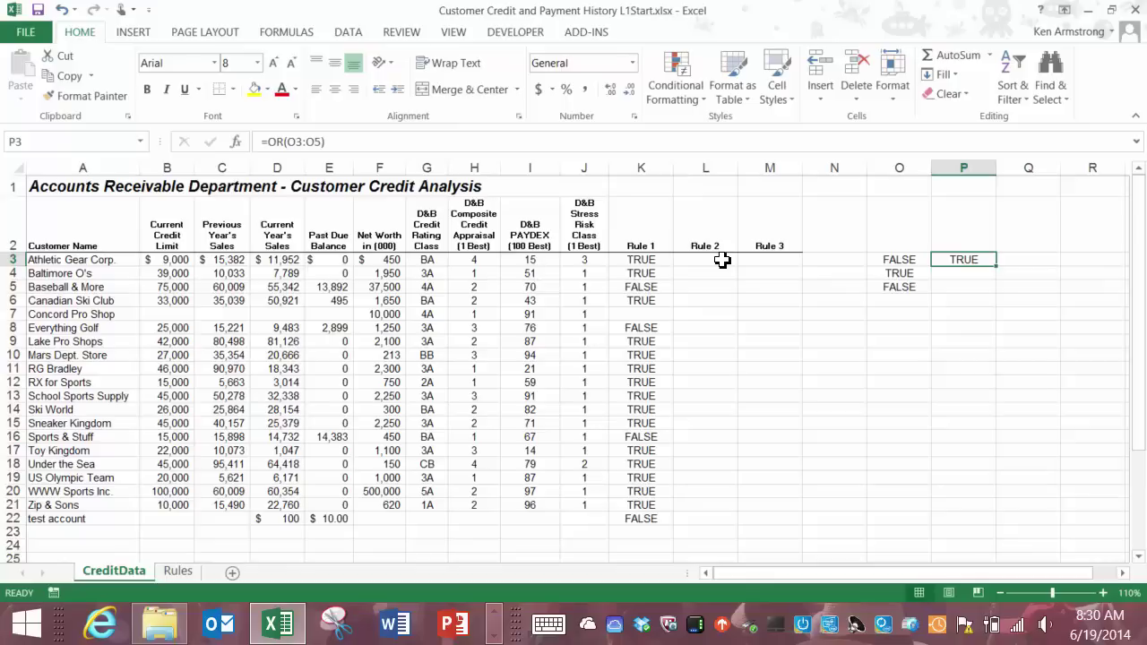
key("Down")
key("Left")
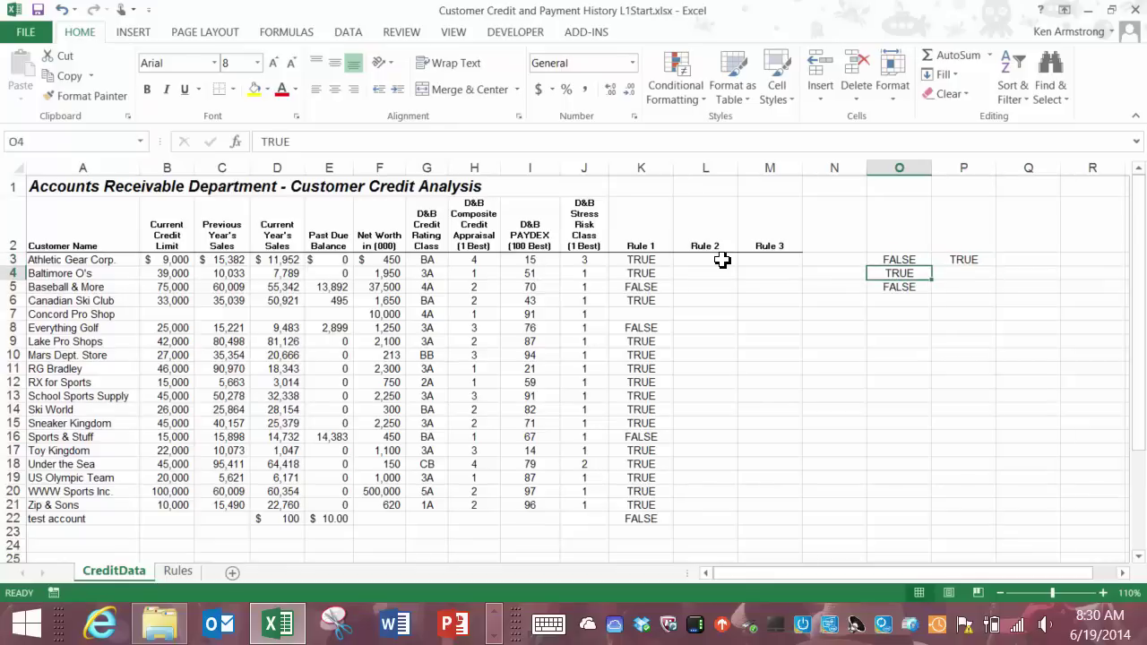
type("false")
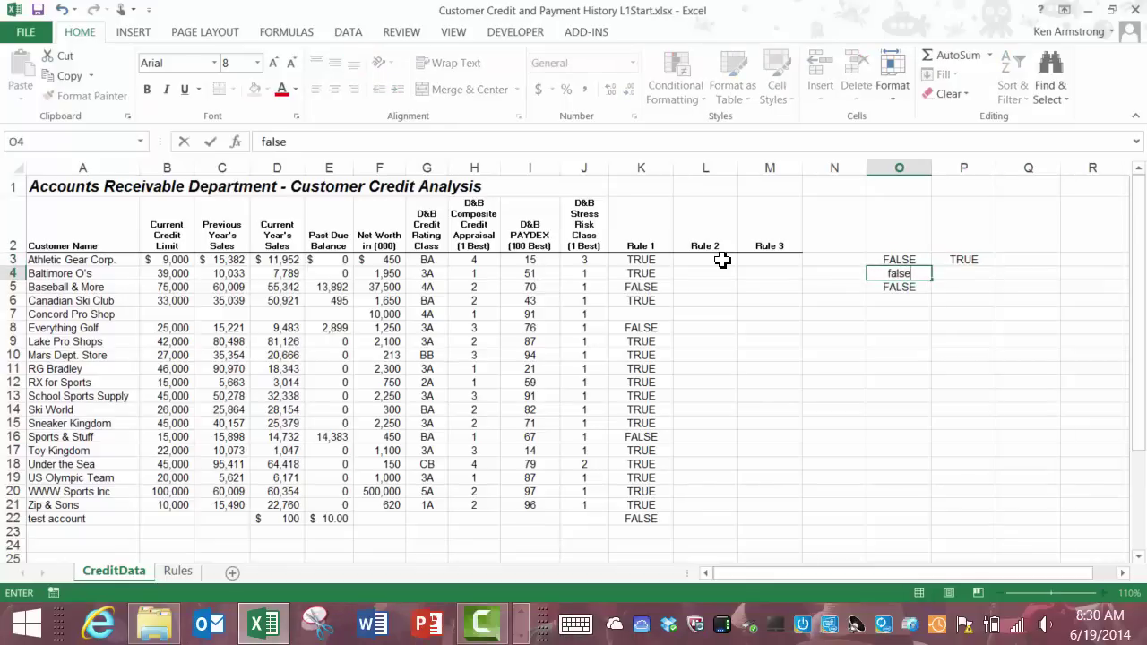
key("Return")
key("Right")
key("Up")
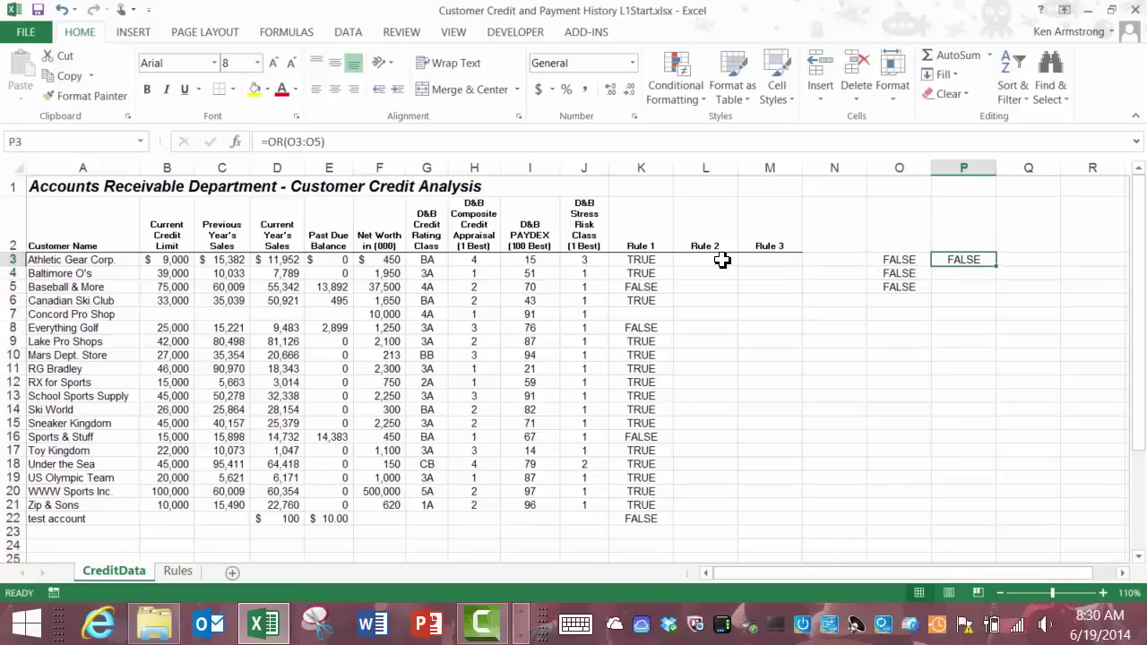
key("Down")
key("Left")
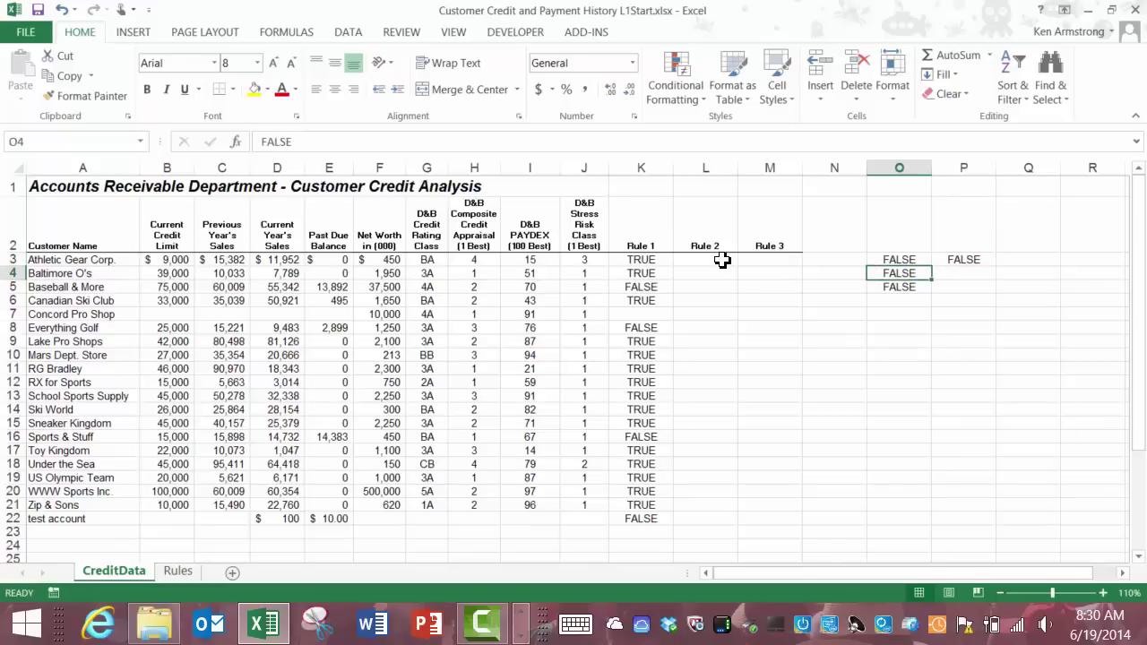
key("Down")
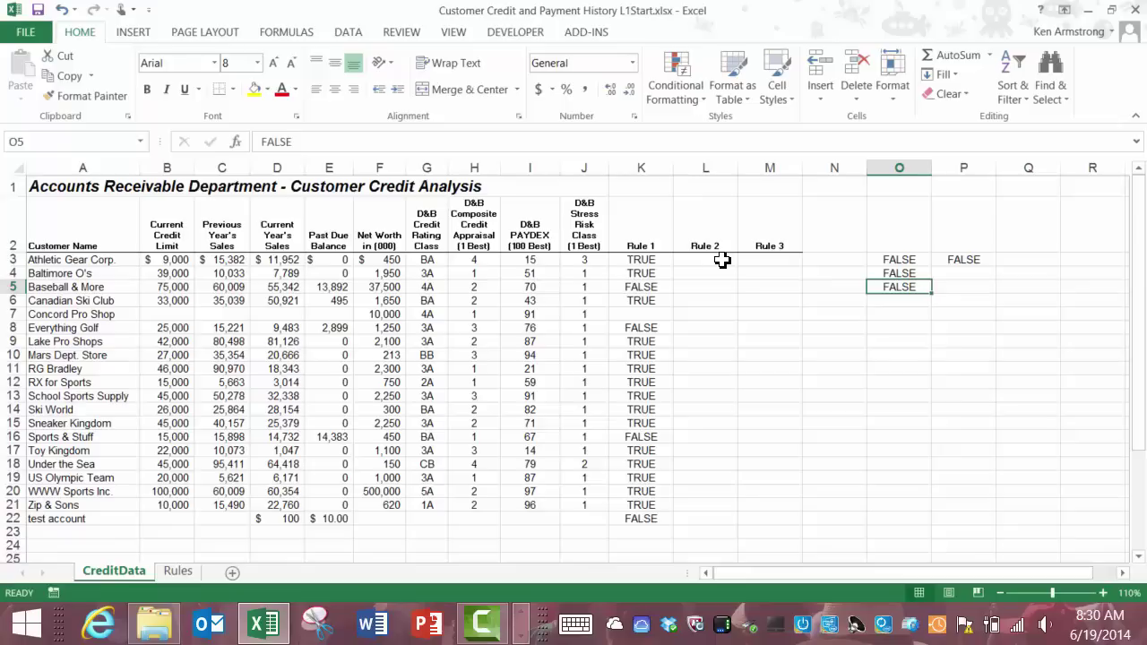
key("shift+Up")
key("shift+Up")
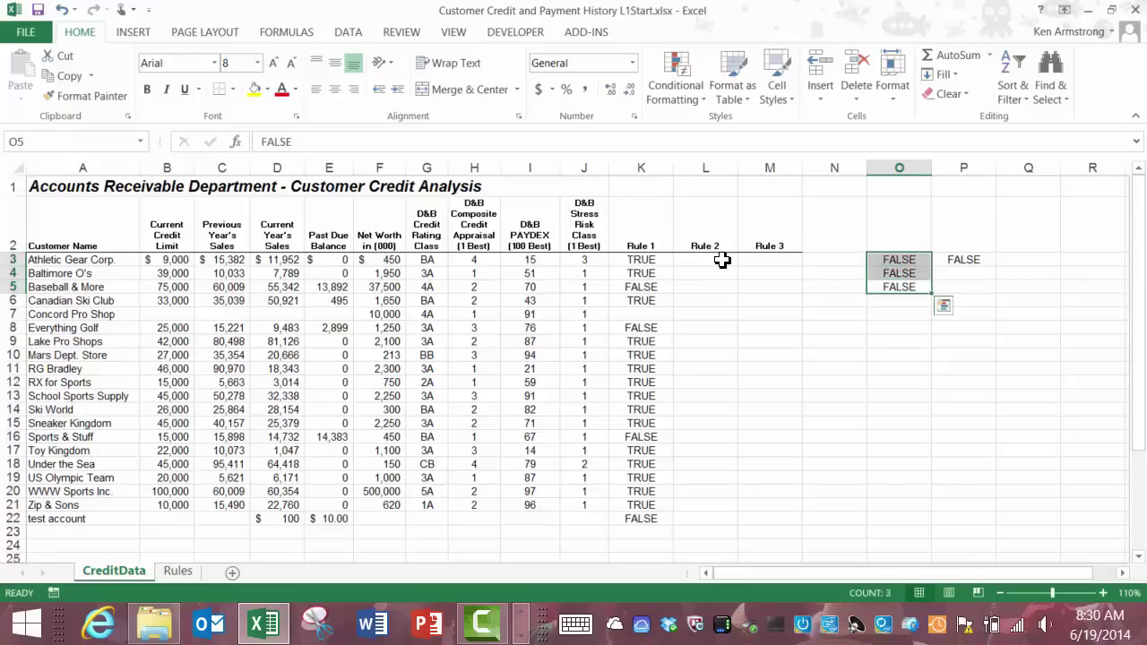
key("Up")
key("Right")
key("Up")
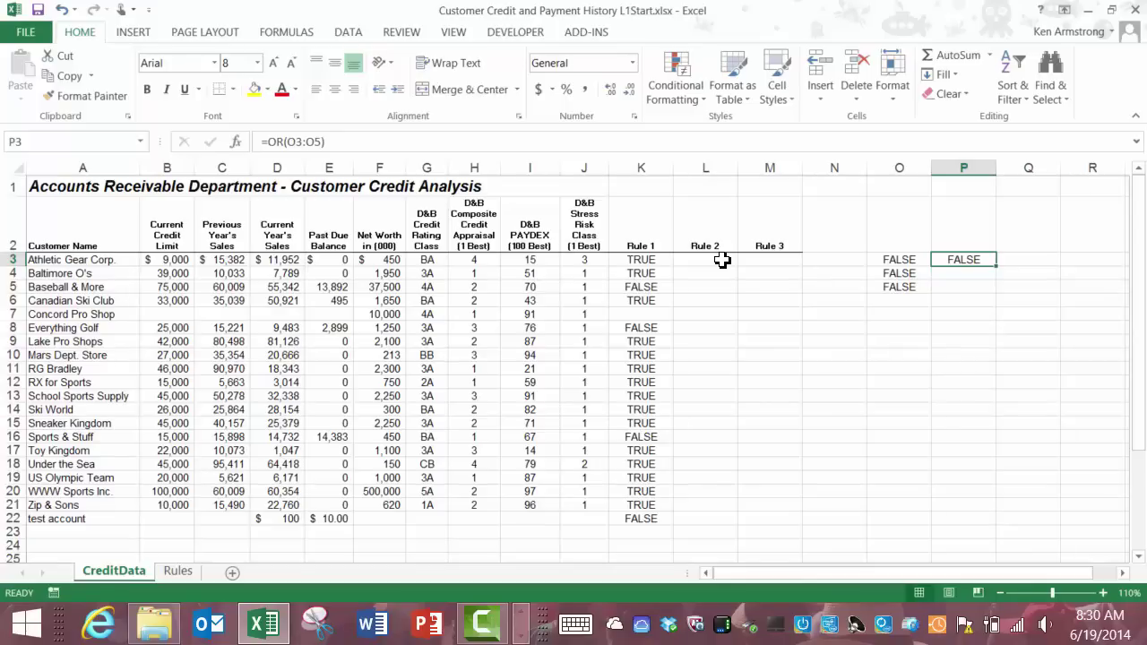
Type =OR(H3=1,I3>90) into L3, referencing the appraisal and PAYDEX cells
key("Left")
key("Left")
key("Left")
key("Left")
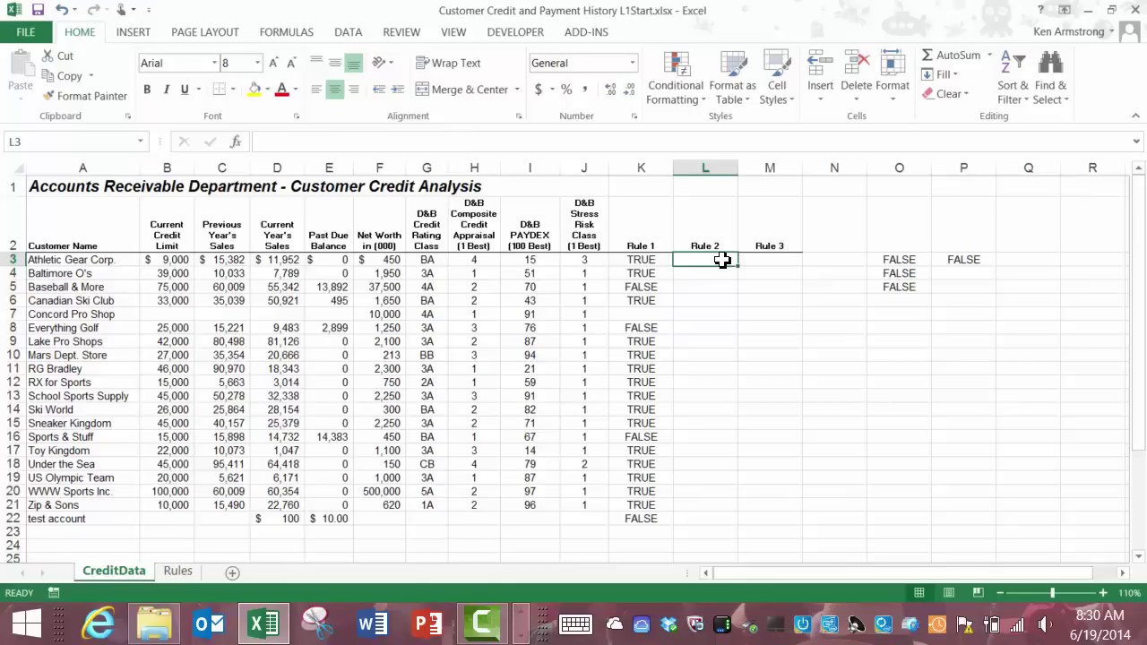
type("=")
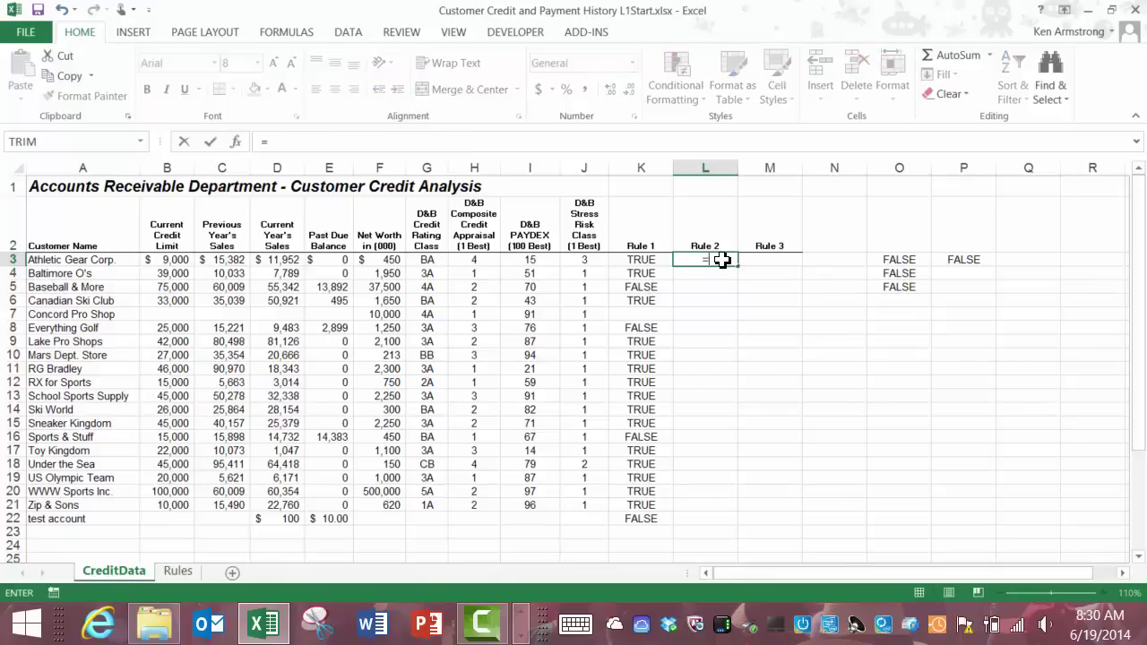
type("or")
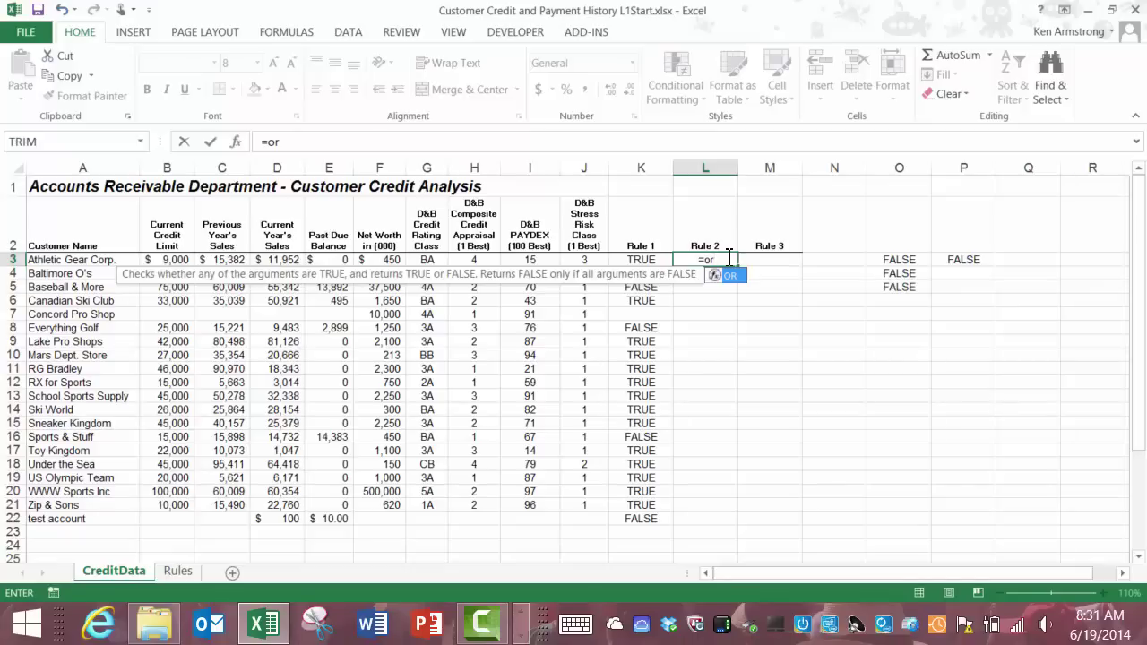
type("(")
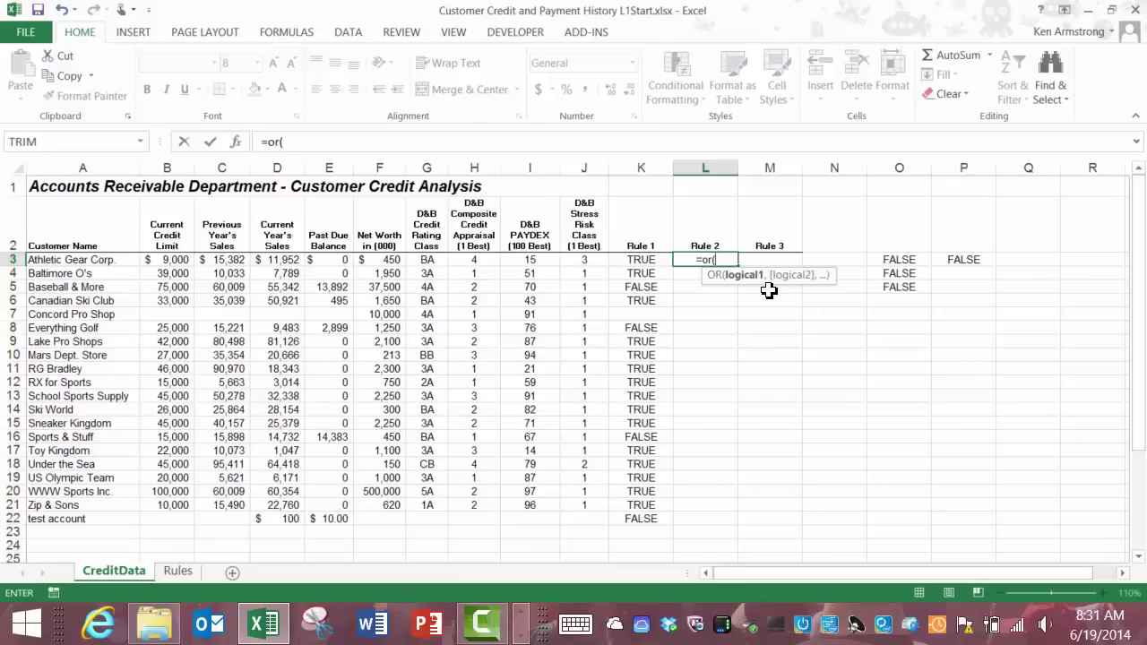
left_click(473, 260)
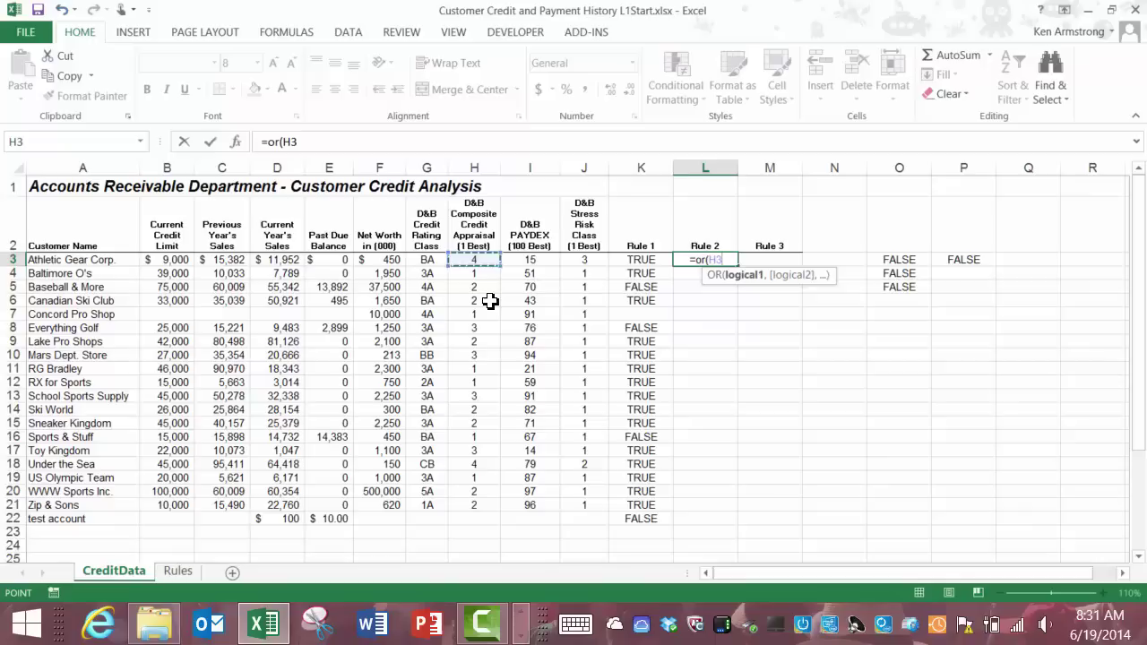
type("=")
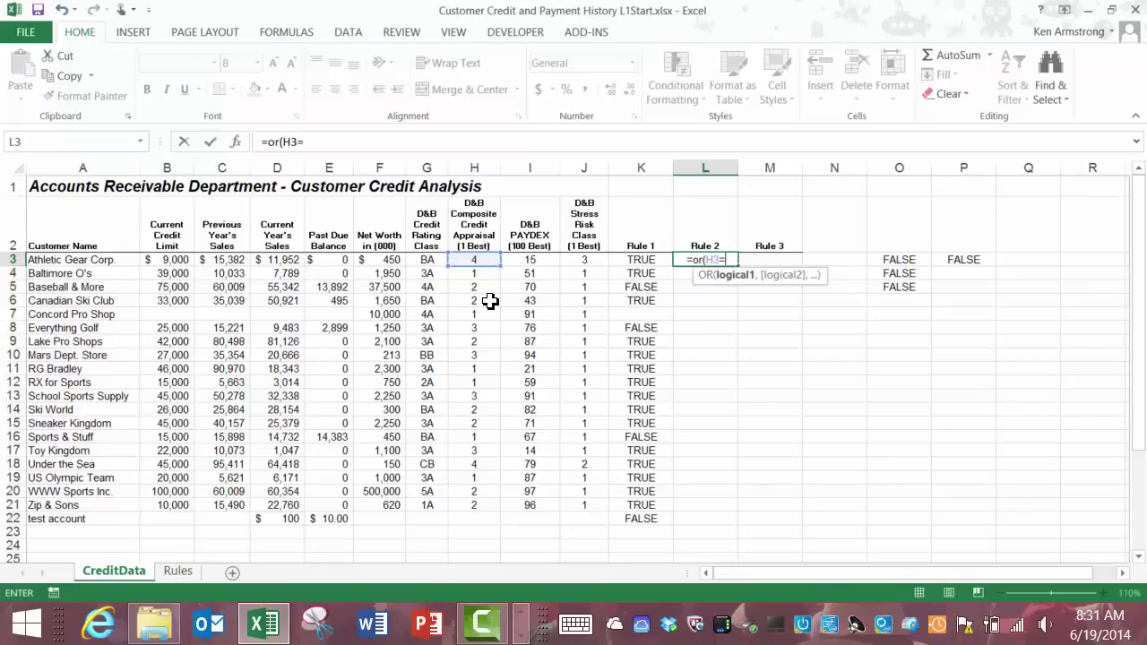
type("1")
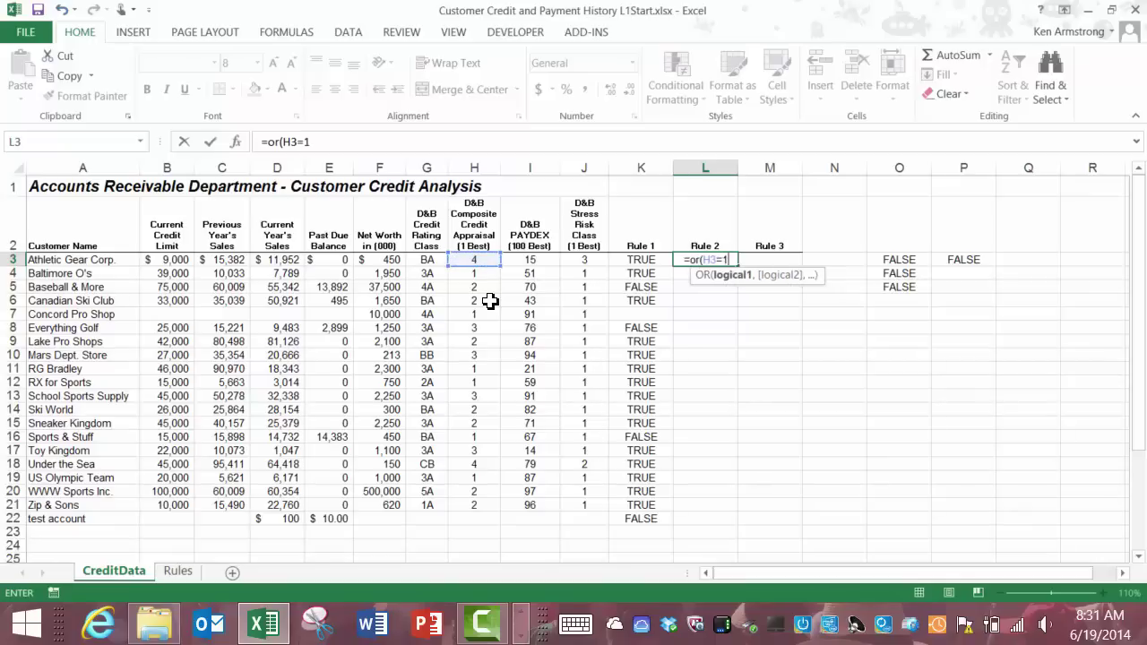
type(",")
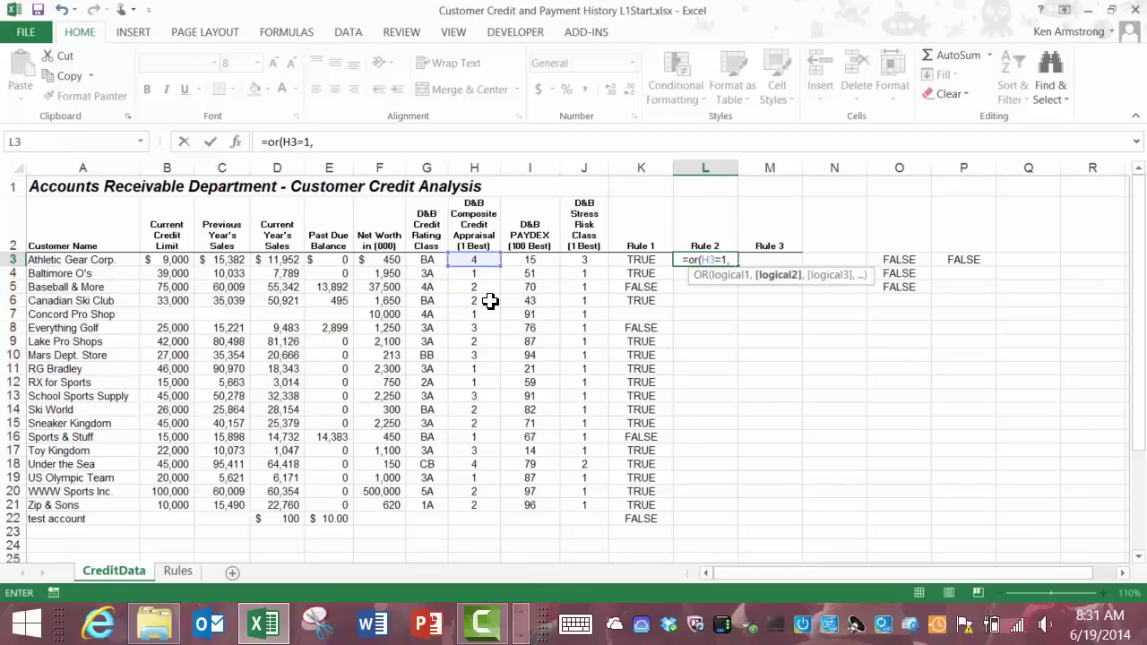
left_click(546, 261)
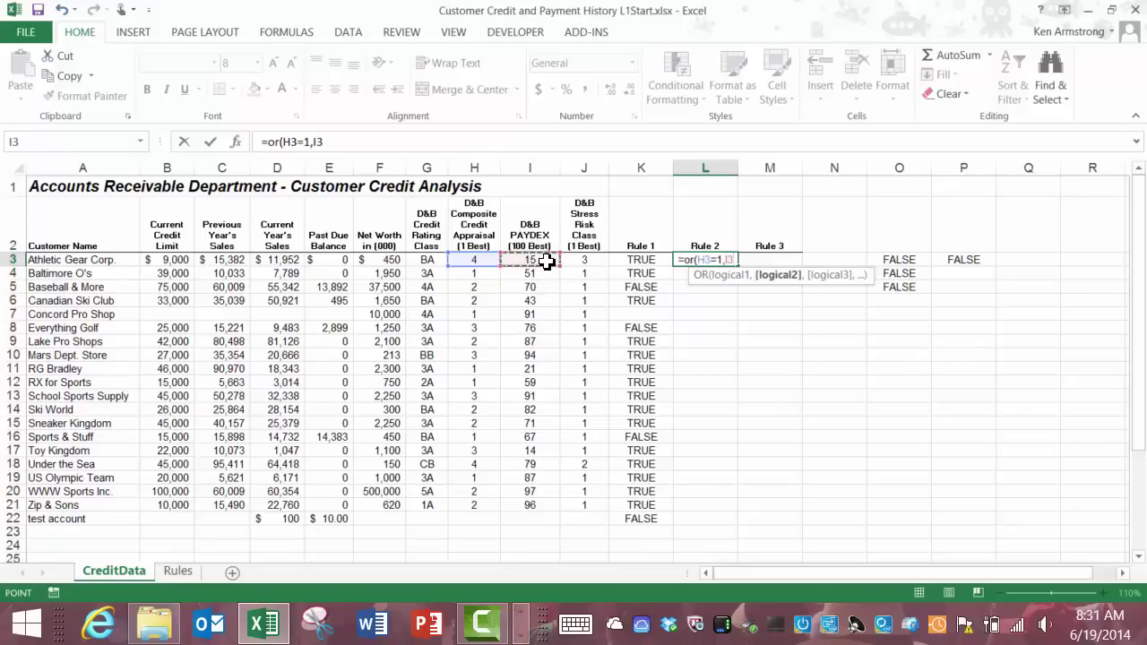
type(">90")
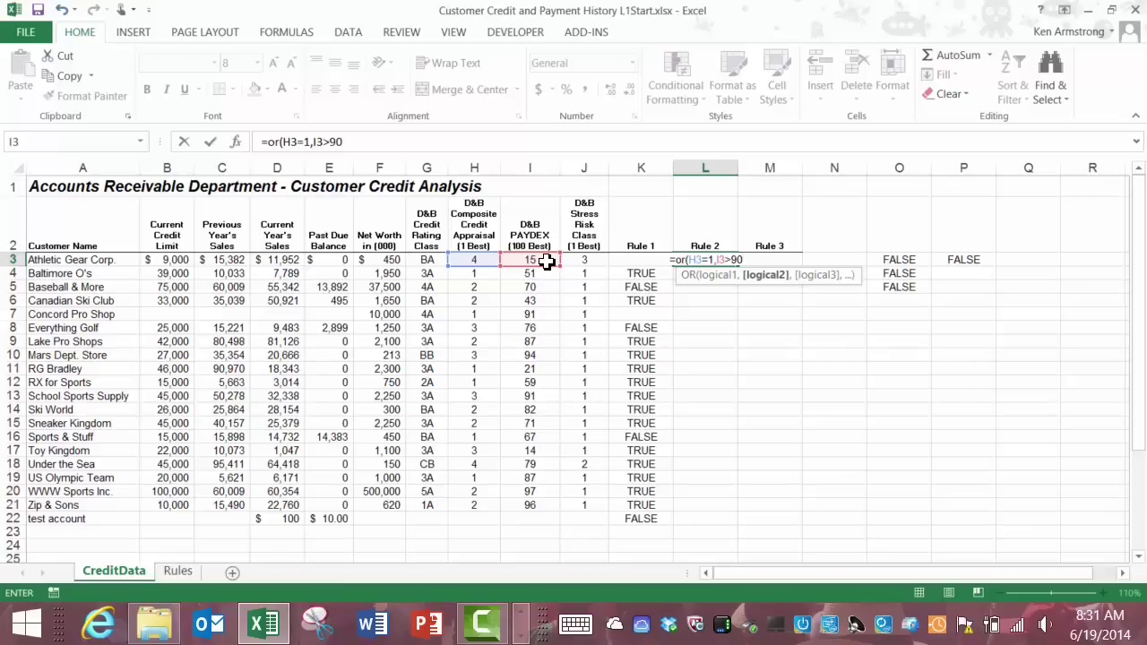
type(")")
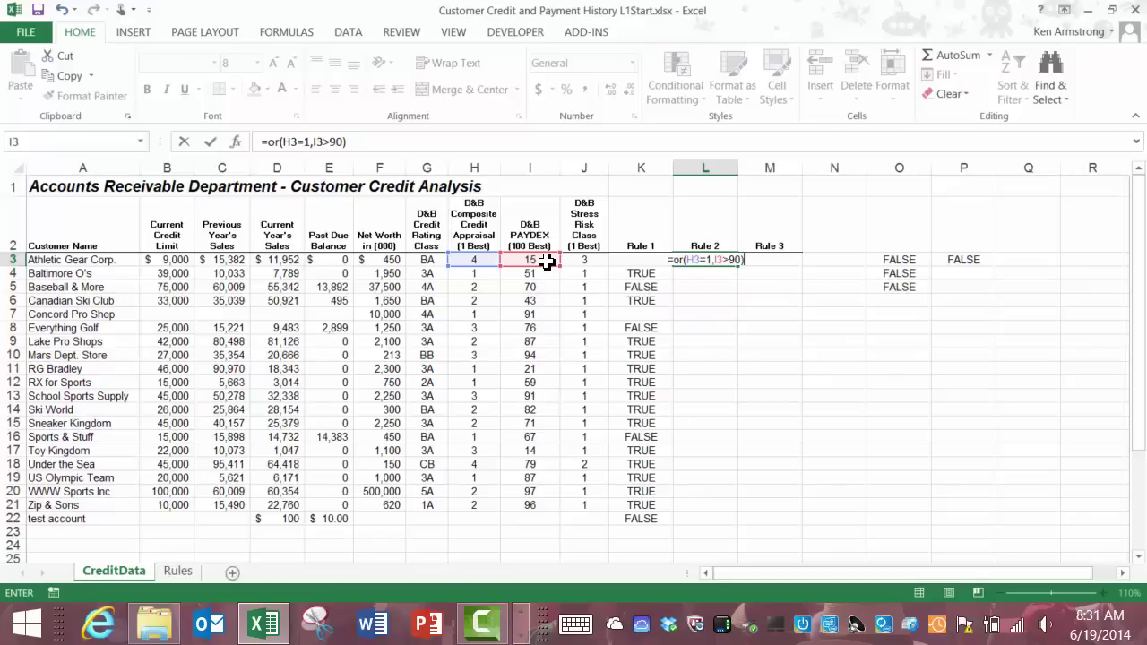
Enter the Rule 2 formula in L3 and fill it down to L22
key("Return")
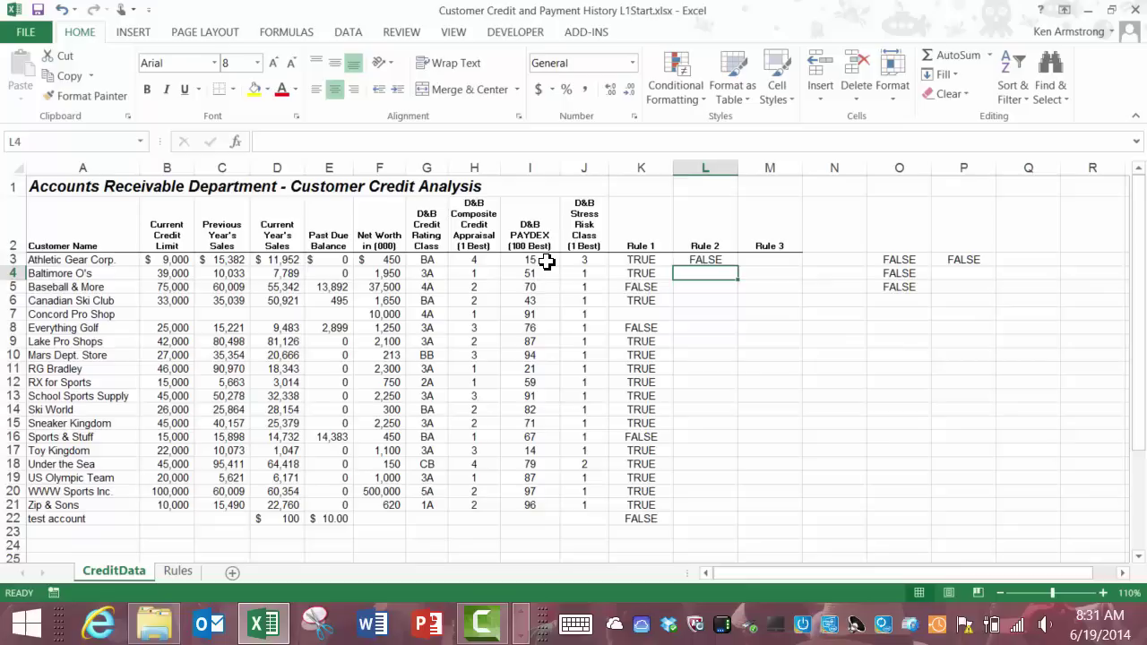
key("Up")
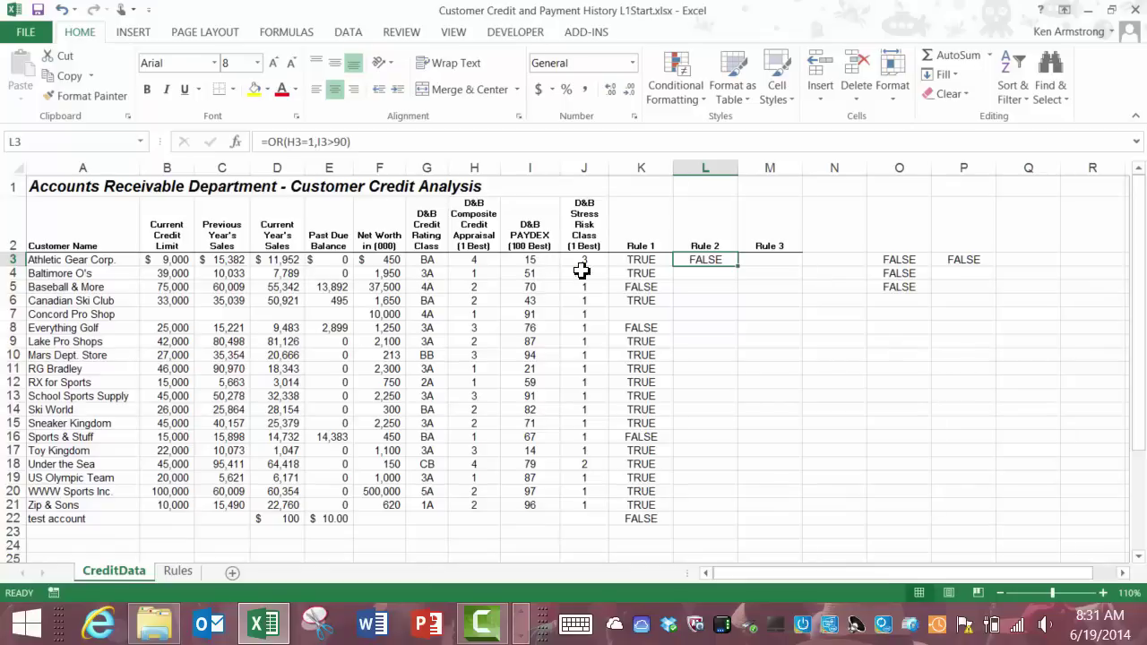
left_click_drag(742, 267, 710, 522)
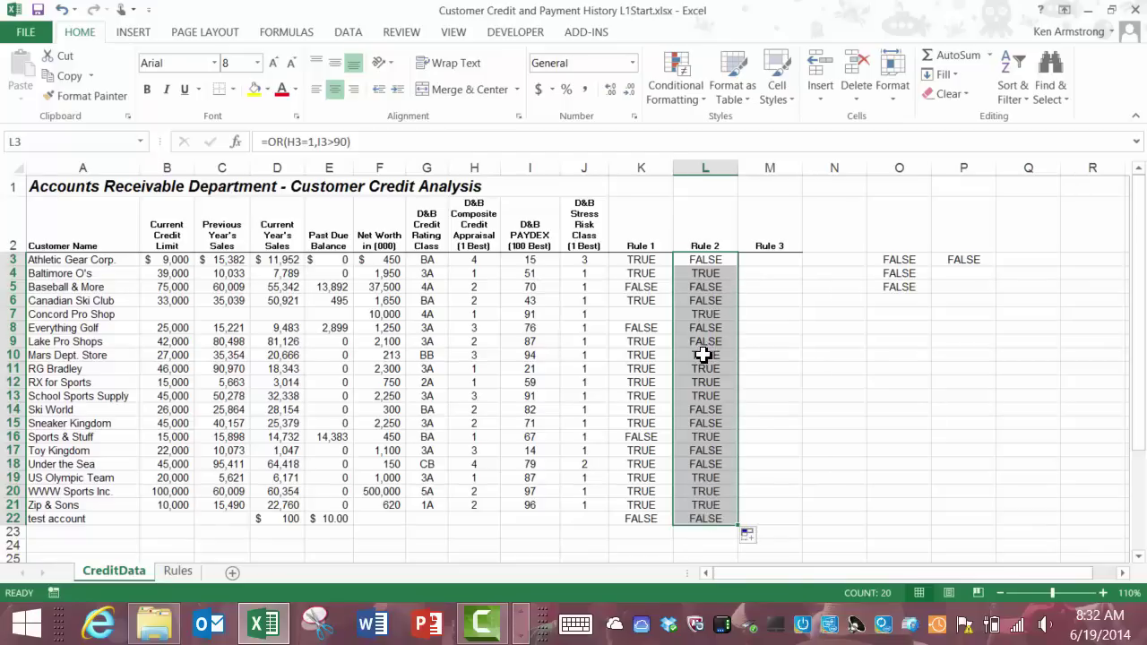
Check Mars Dept. Store's appraisal and PAYDEX 94 against its Rule 2 result in L10
left_click(494, 356)
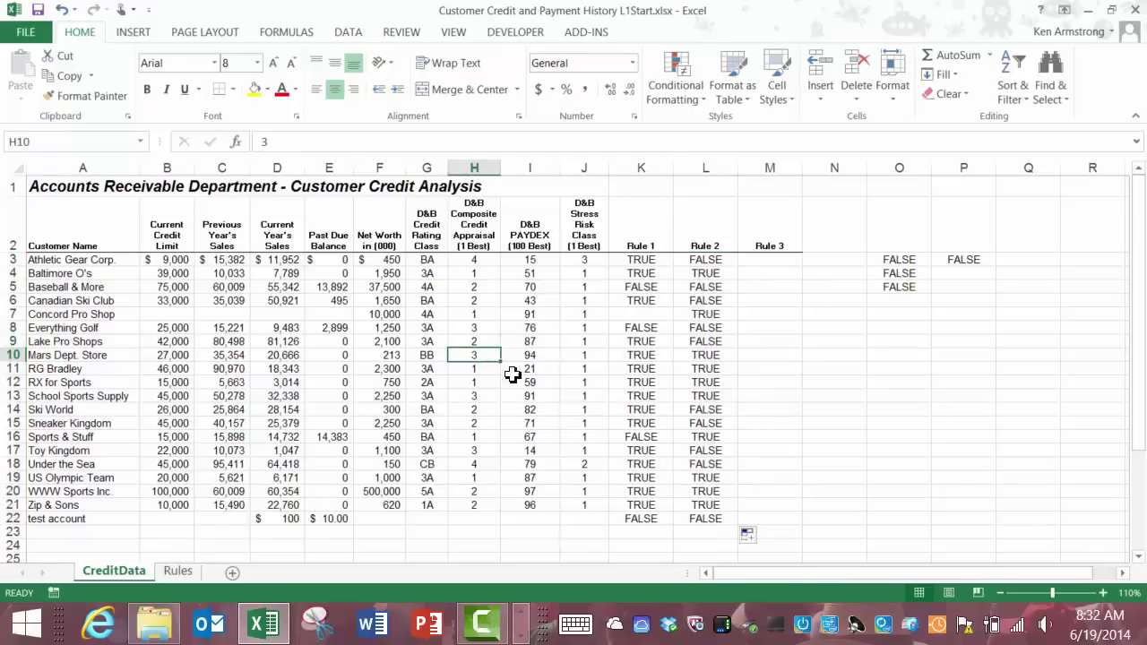
key("Right")
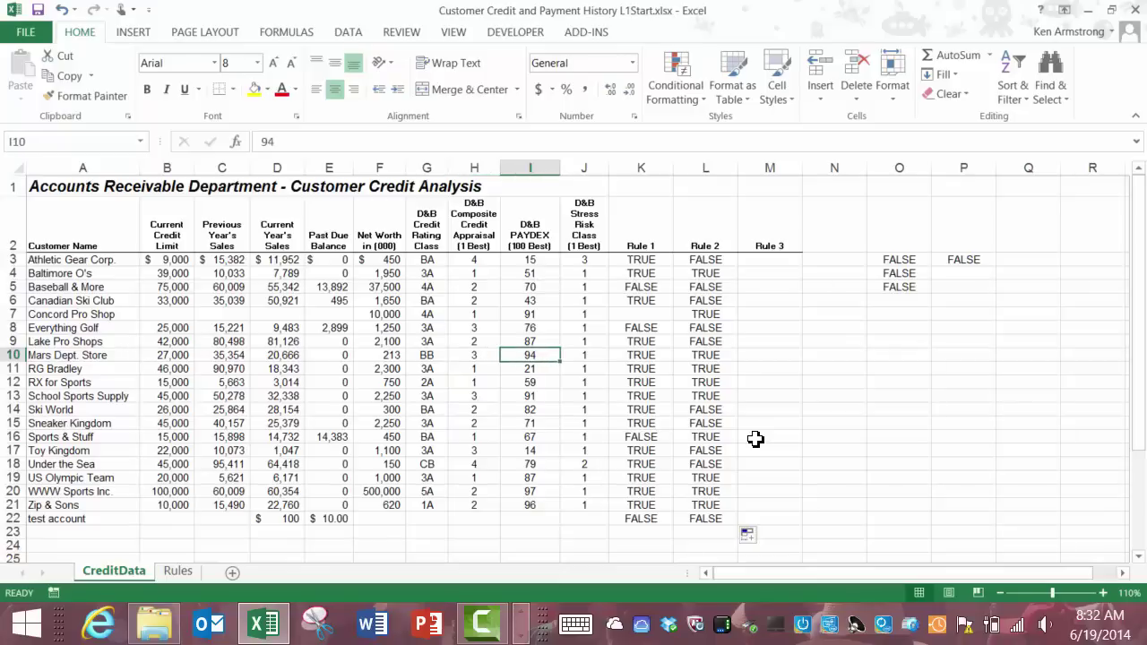
key("Right")
key("Right")
key("Right")
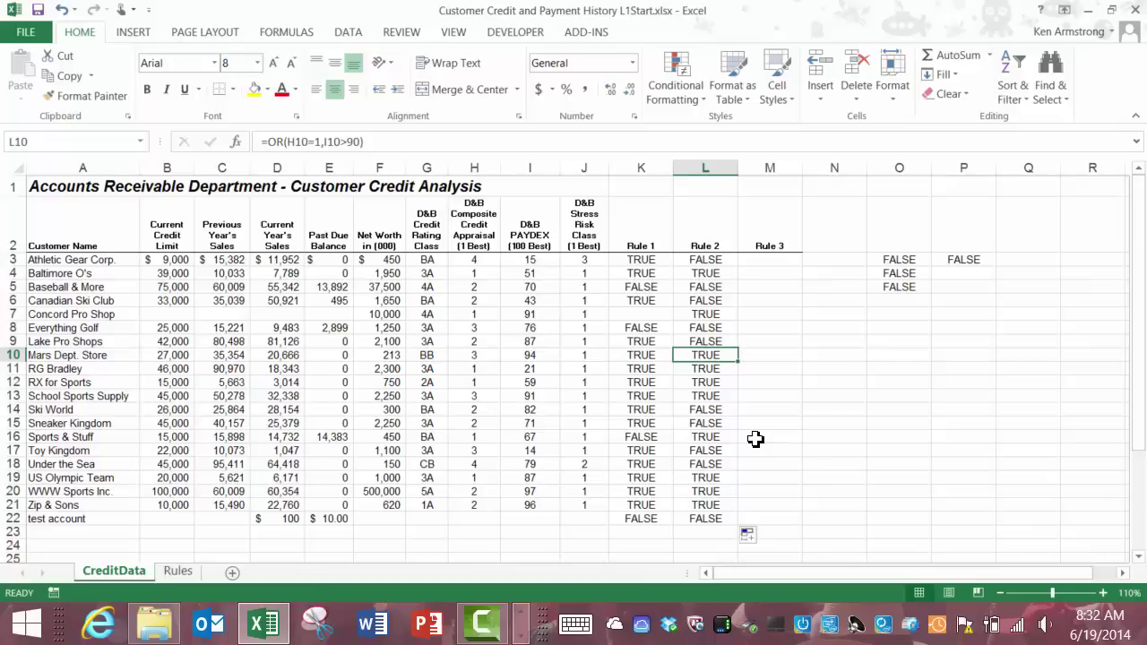
key("Left")
key("Left")
key("Left")
key("Left")
key("Right")
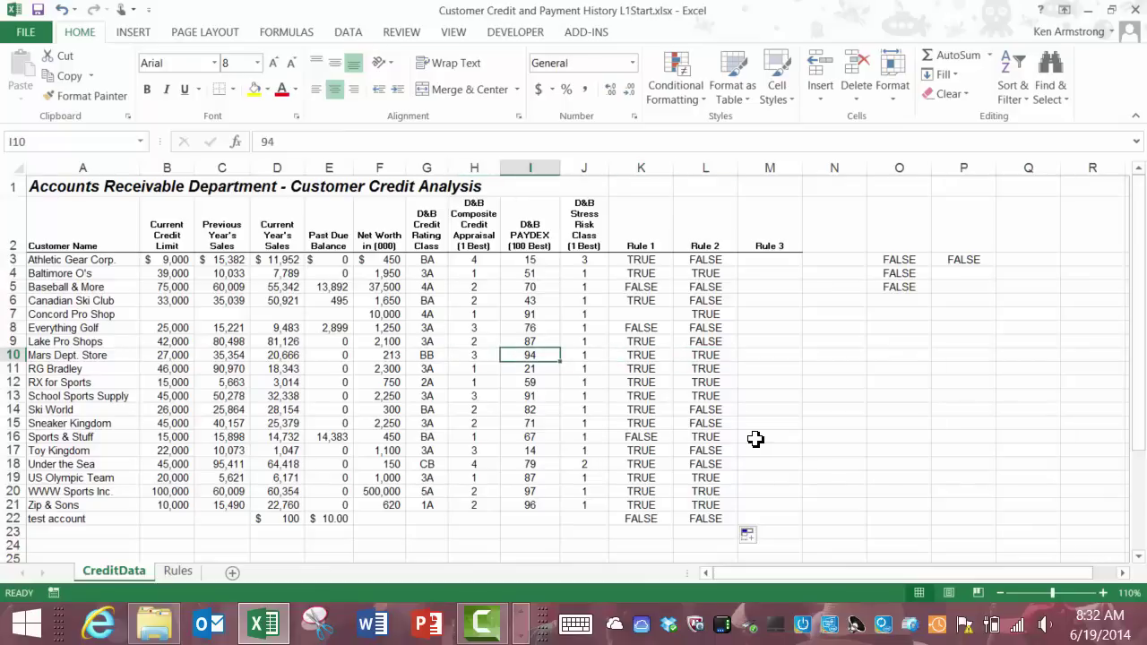
key("Left")
key("Right")
key("Down")
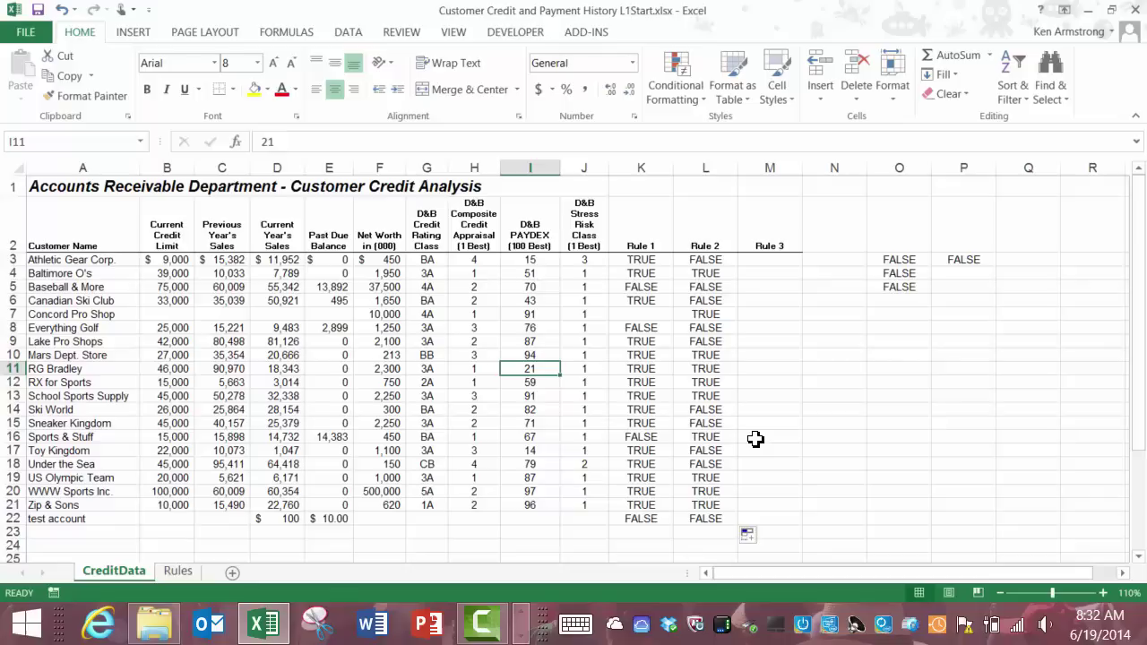